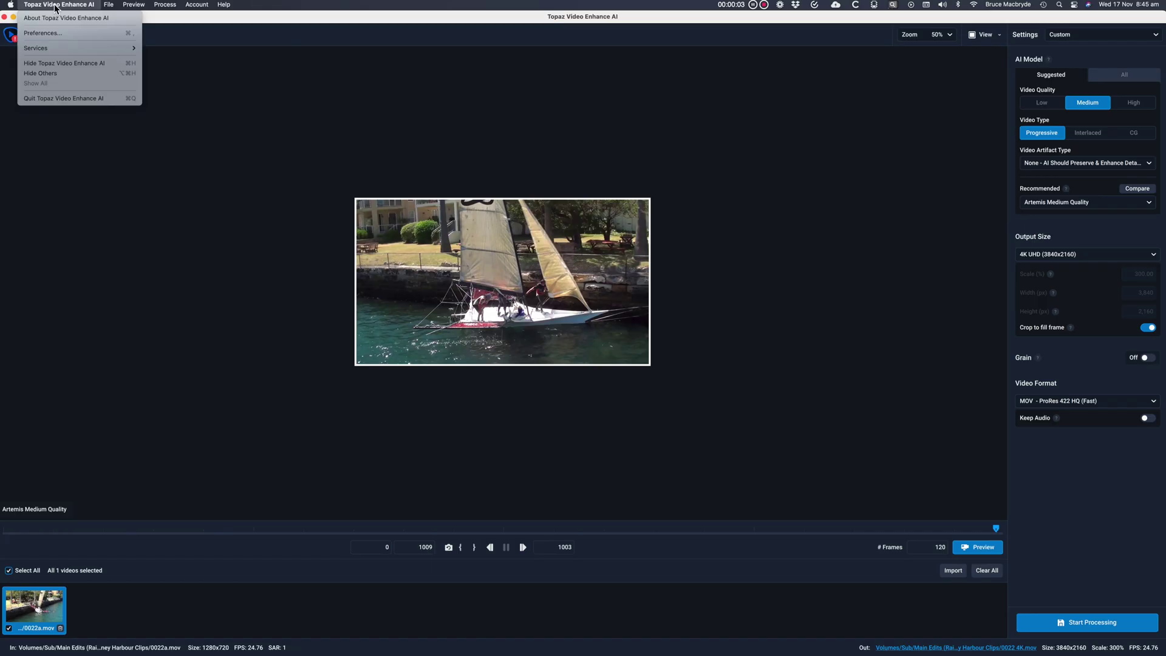
Check the app version, then export at 4K UHD (3840x2160) as MOV - ProRes 422 HQ (Fast).
left_click(59, 18)
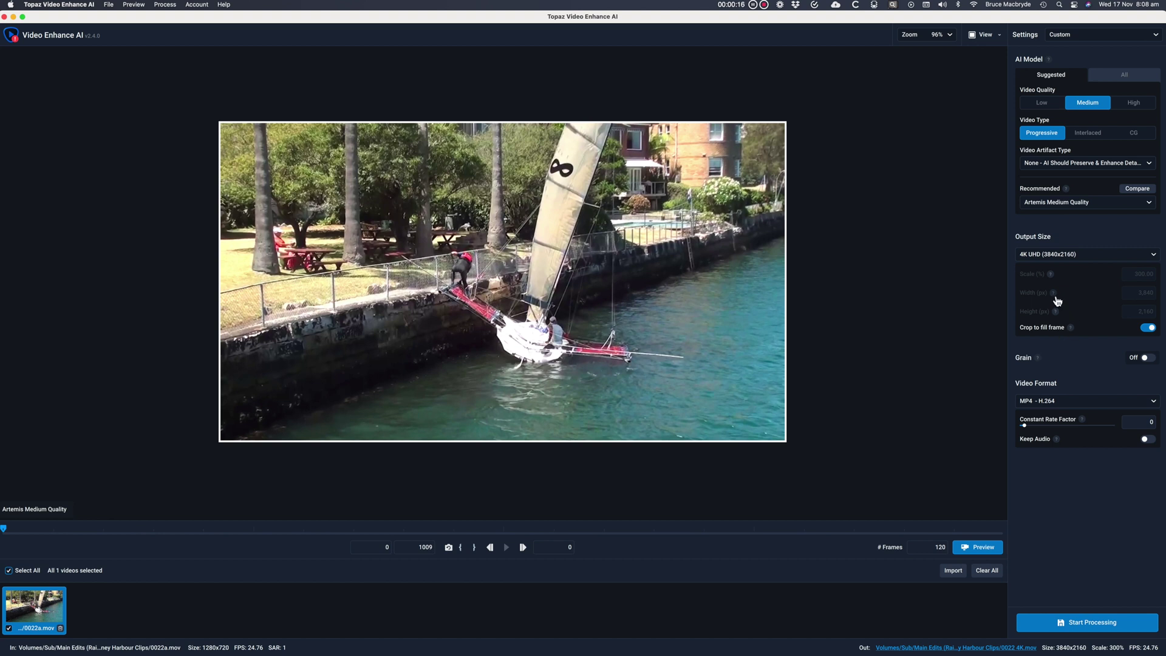
left_click(1154, 255)
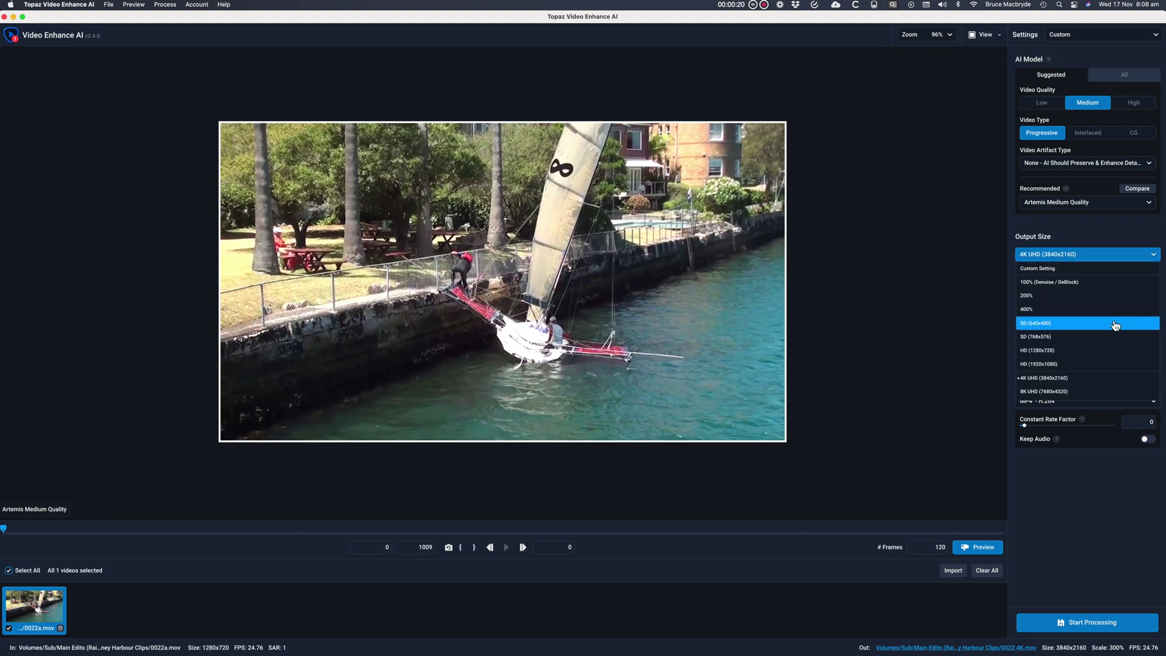
left_click(1105, 377)
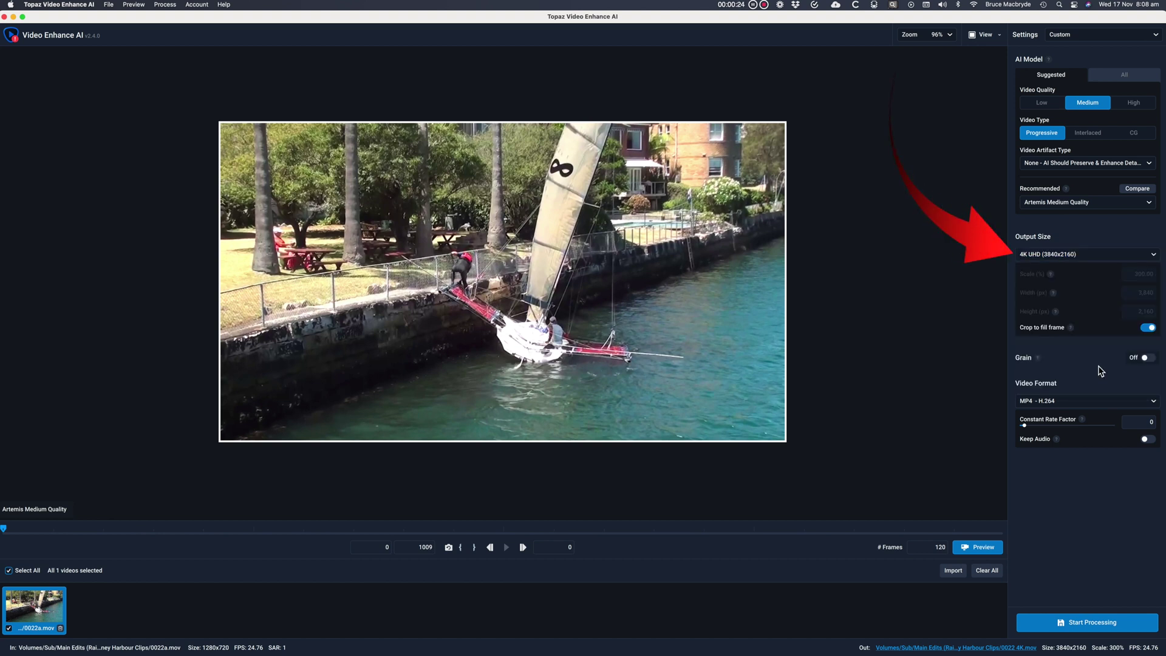
left_click(1153, 401)
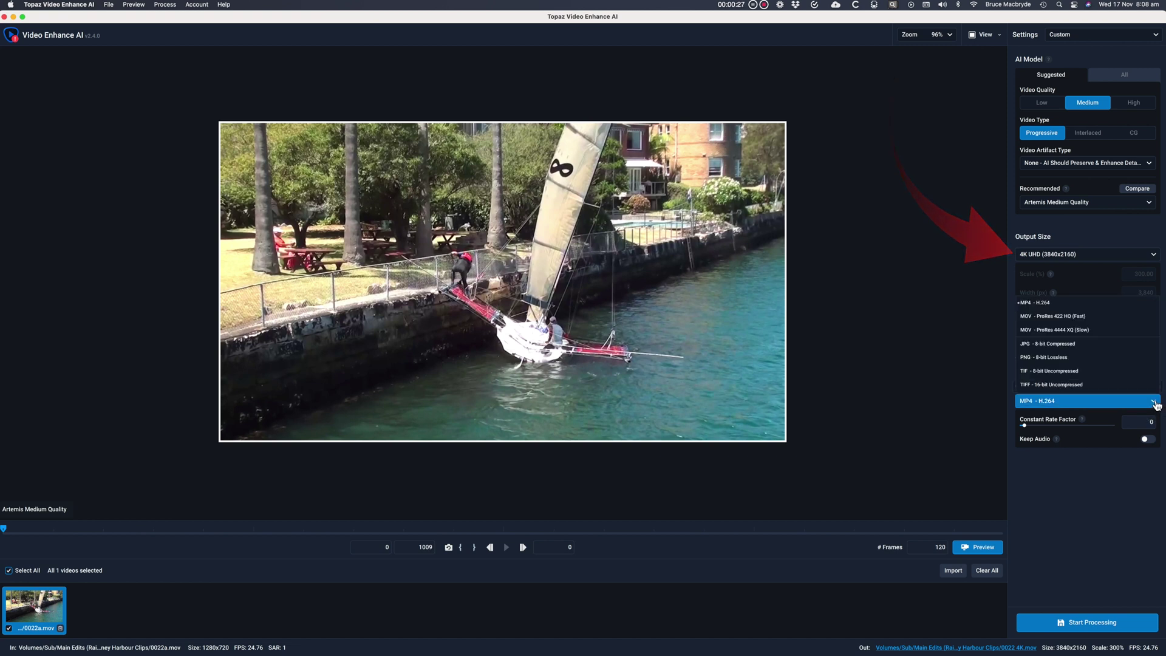
left_click(1111, 321)
mouse_move(1093, 104)
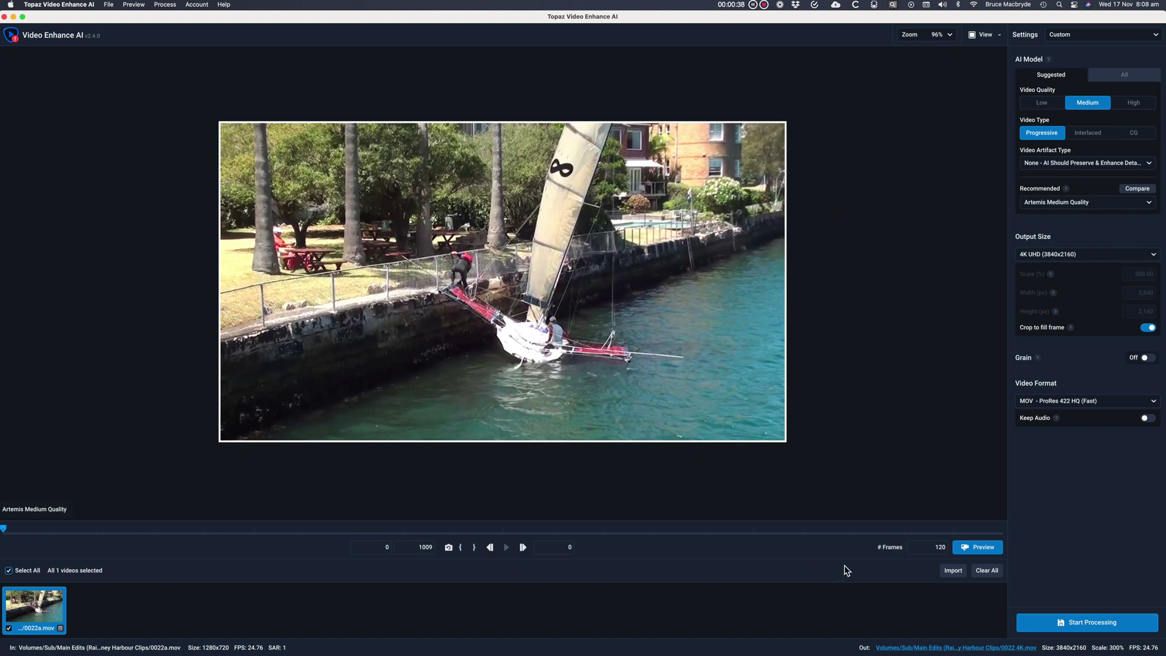
Preview the before/after enhancement at fit zoom, then render the 4K ProRes clip to completion.
left_click(979, 547)
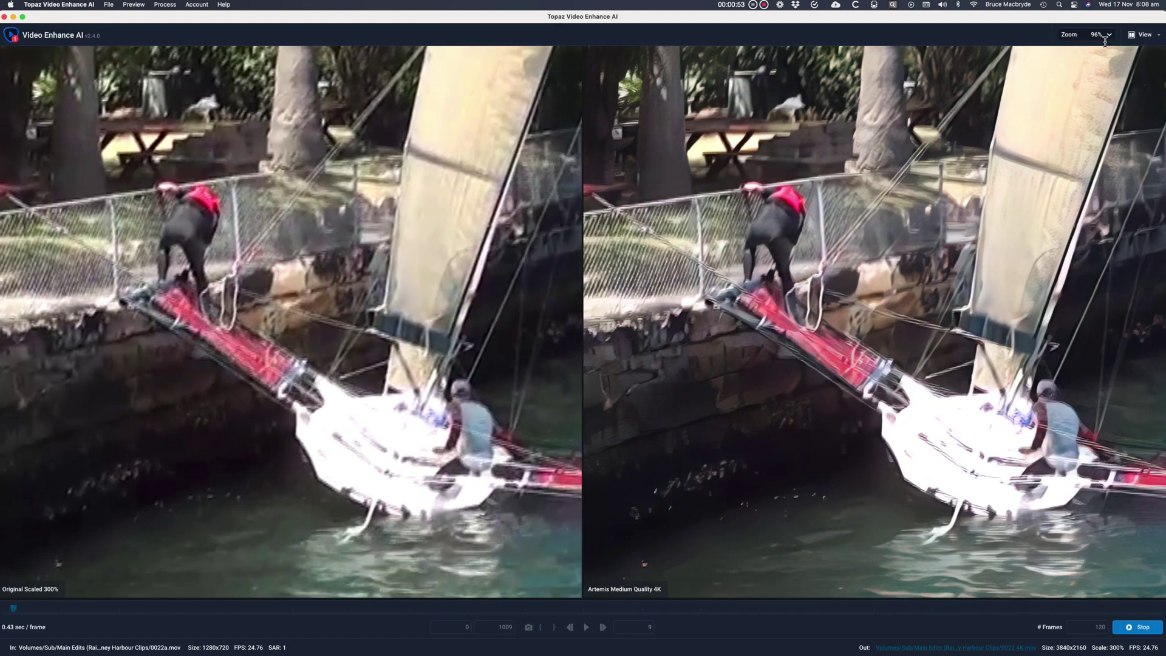
left_click(1102, 34)
left_click(1080, 65)
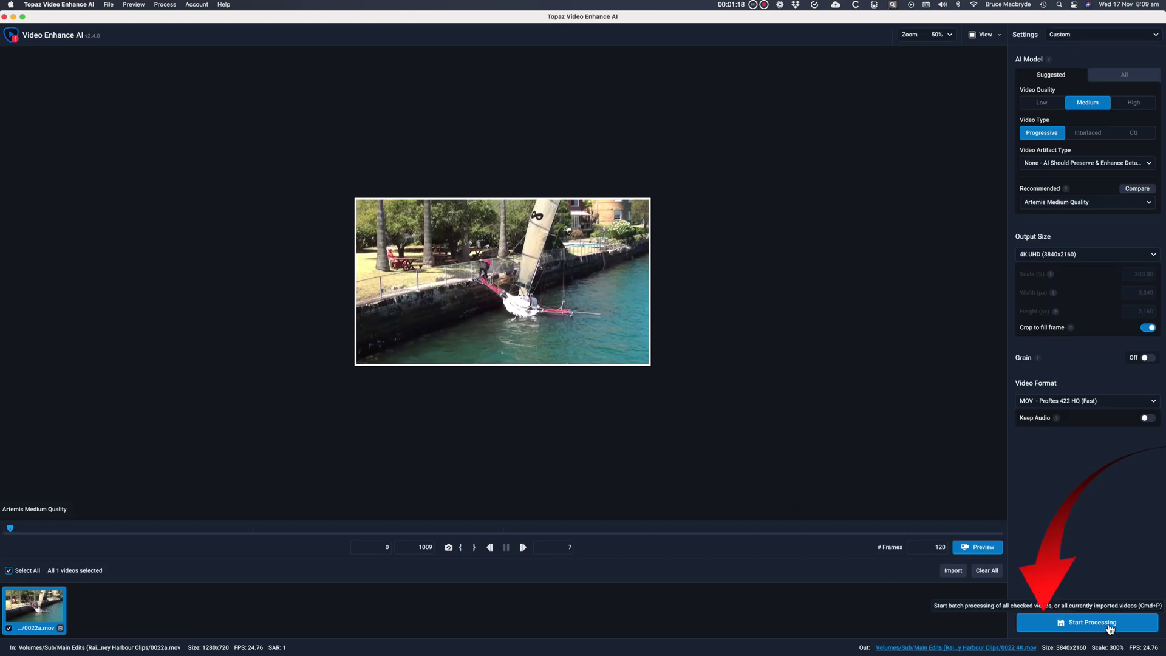
left_click(1133, 627)
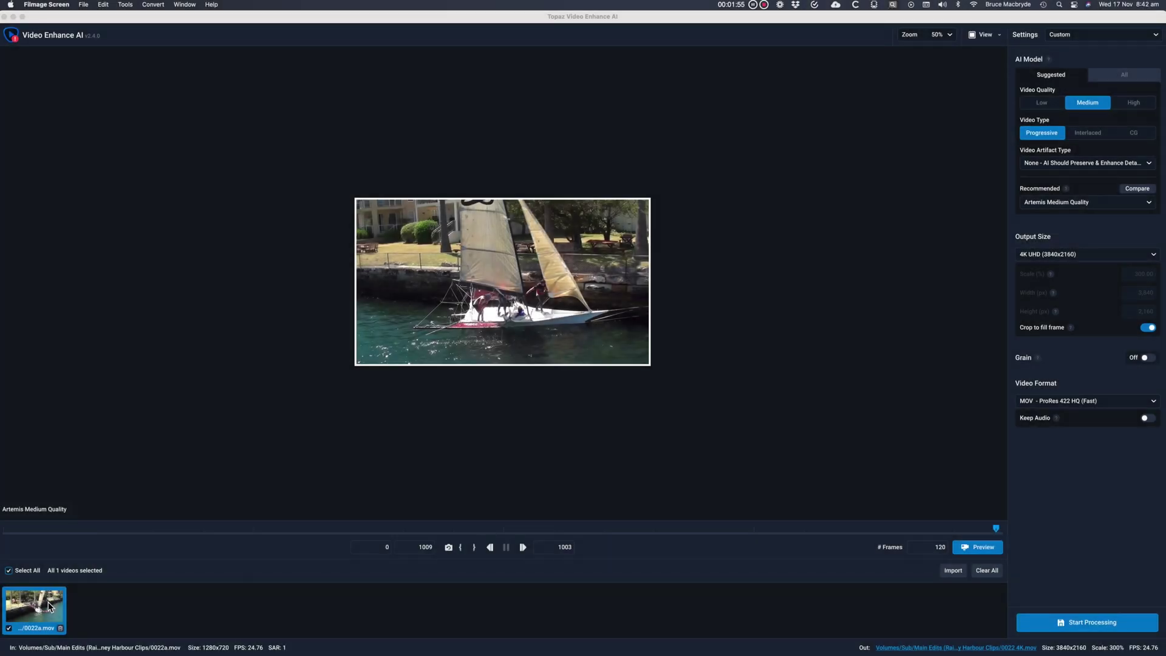
left_click(52, 608)
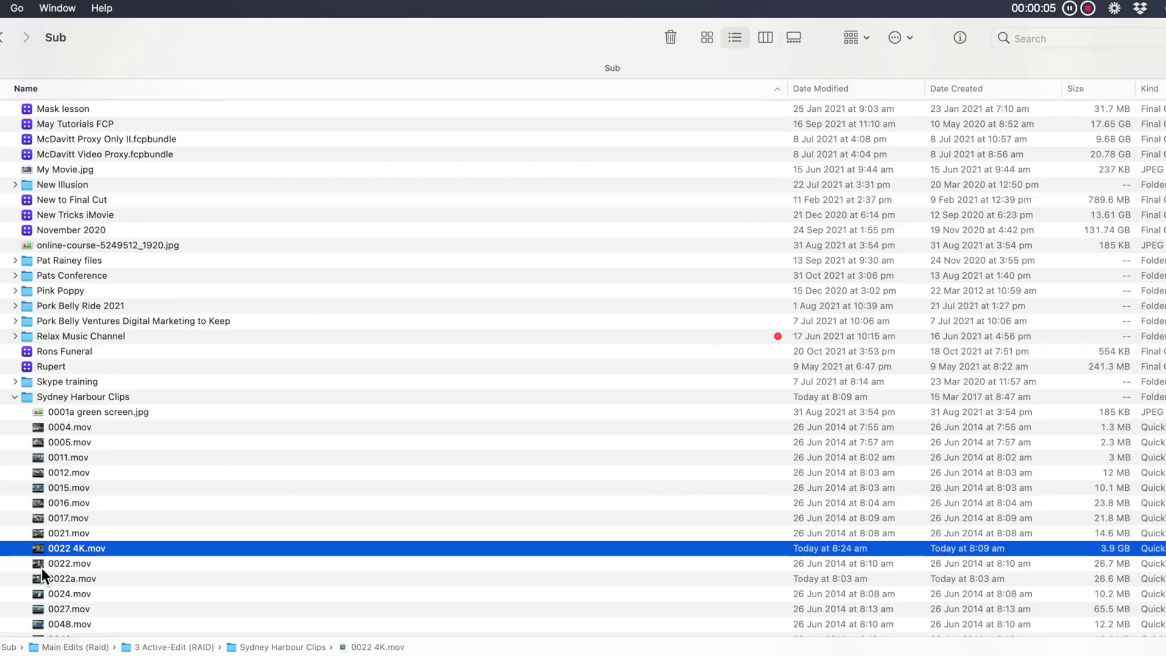
Quick Look the original 0022a.mov and the rendered 0022 4K.mov, then reselect 0022a.mov.
left_click(39, 578)
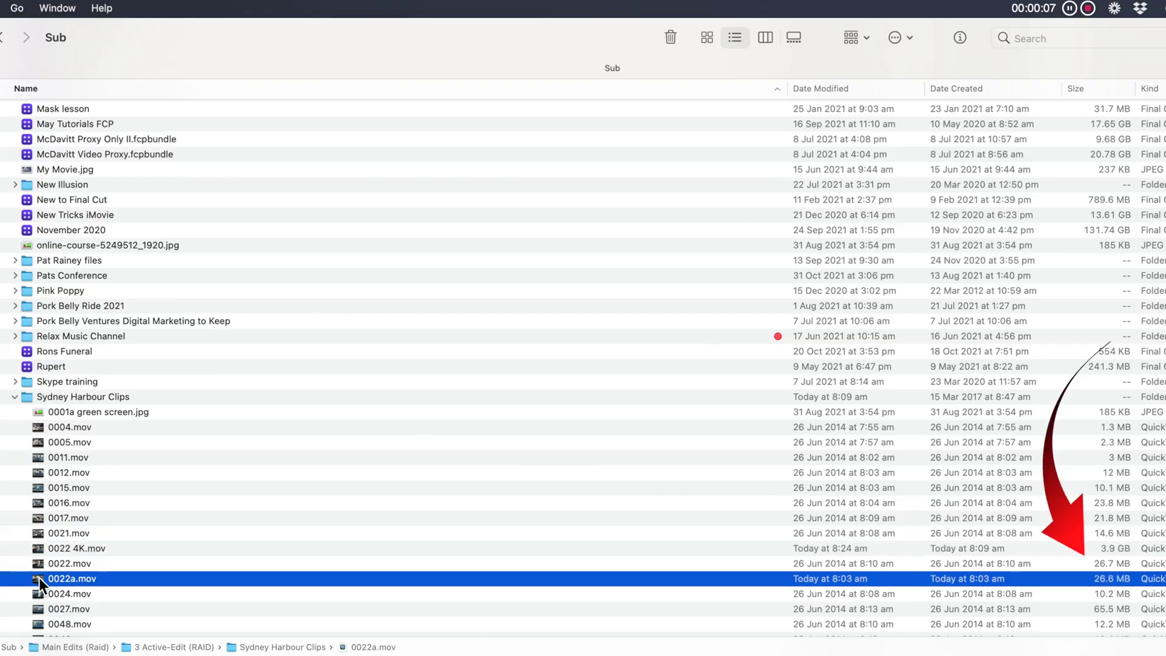
key("space")
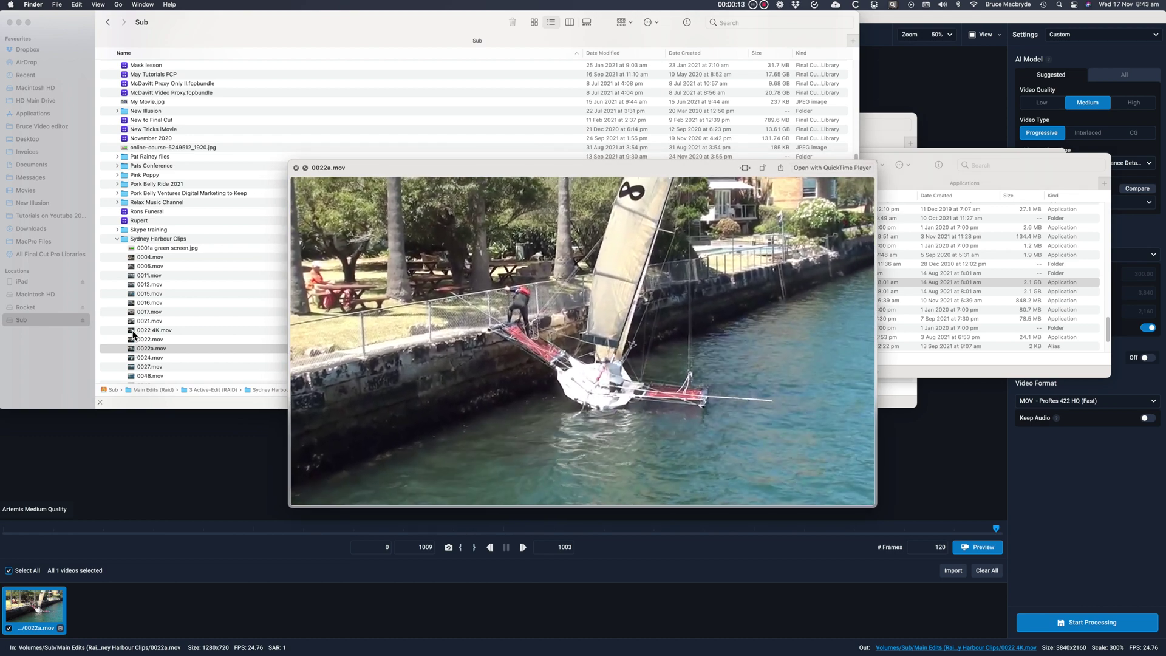
left_click(132, 331)
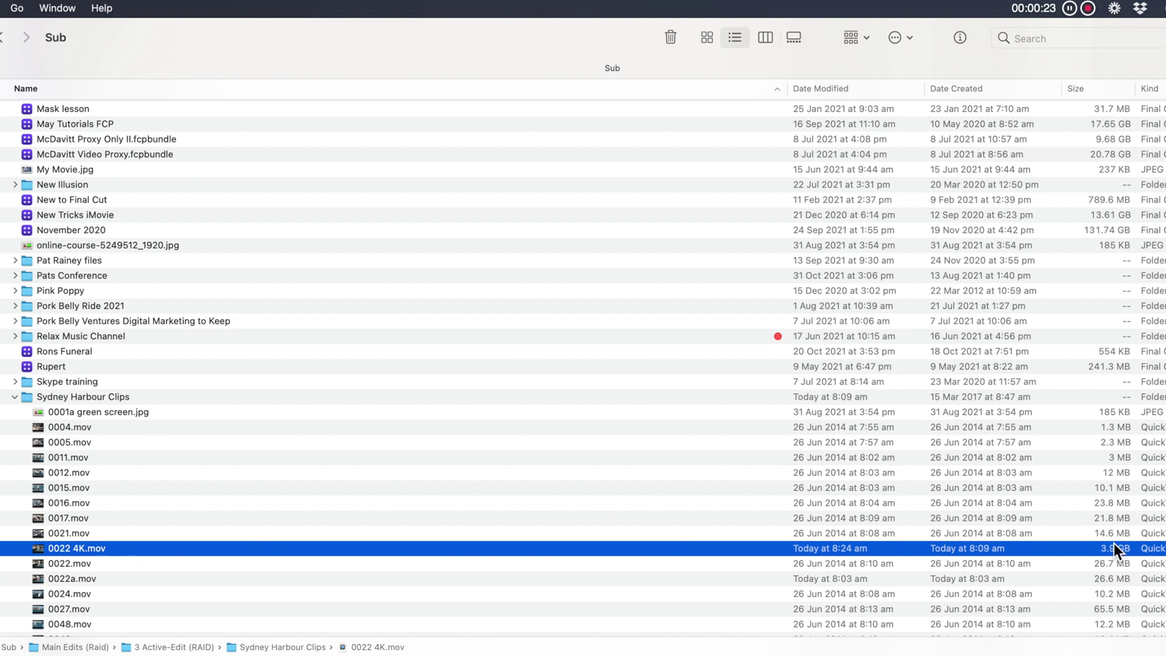
left_click(1134, 578)
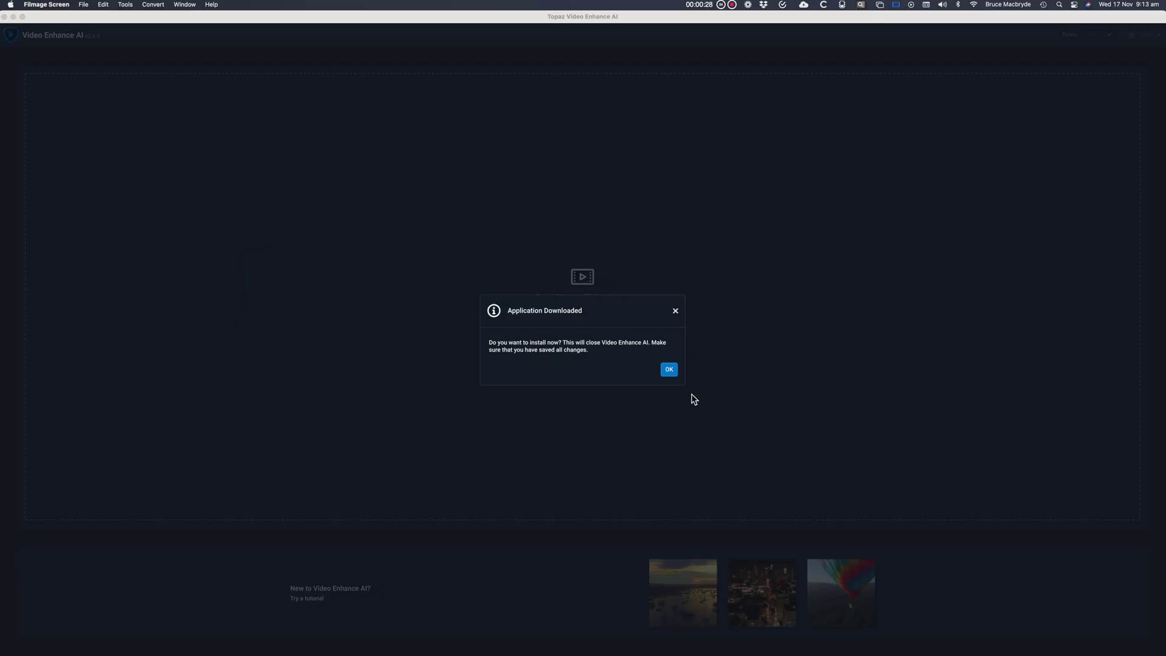
Install the downloaded 2.6 update, confirm MOV - ProRes 422 HQ output, and start rendering 0022a.mov.
left_click(669, 369)
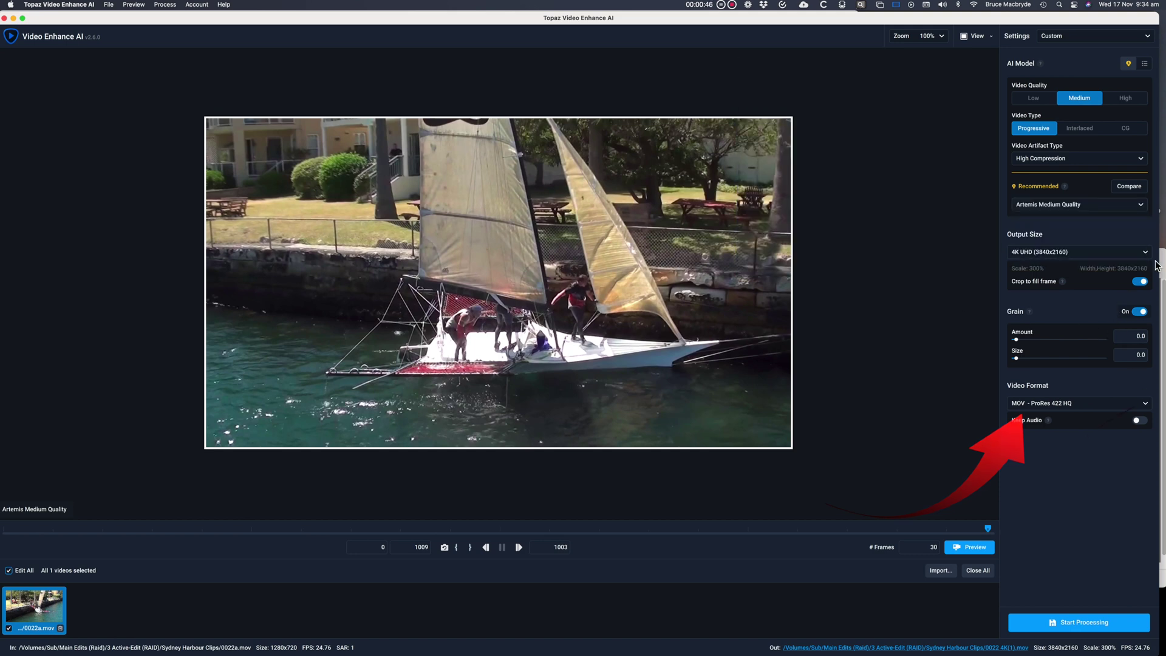
left_click(1145, 402)
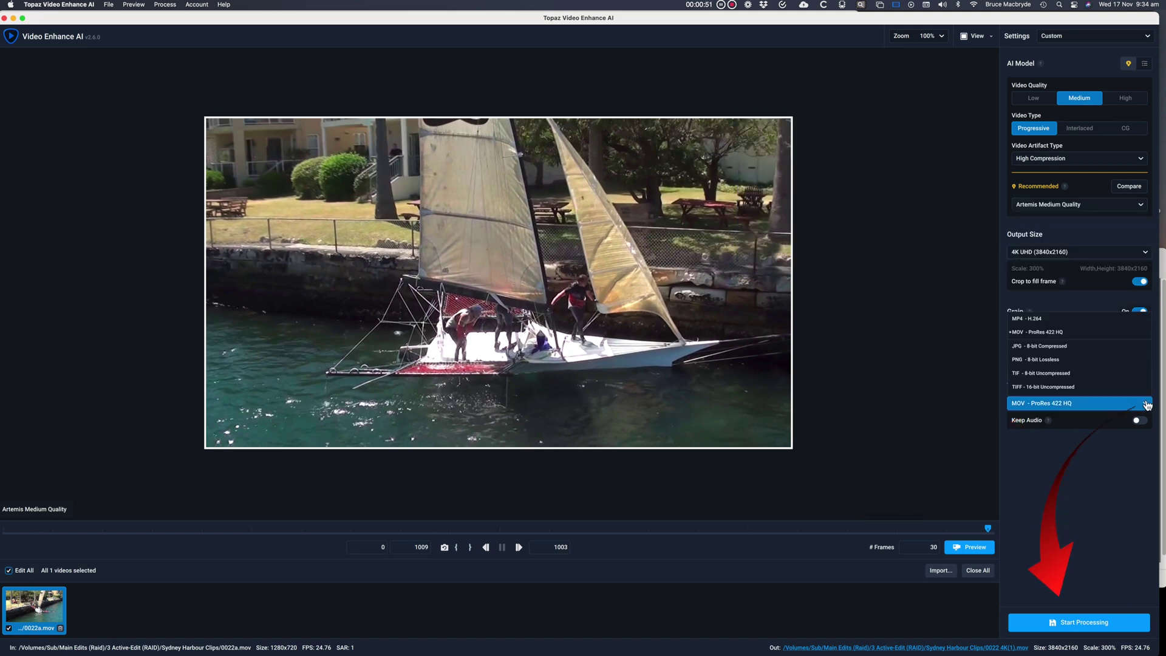
left_click(1058, 620)
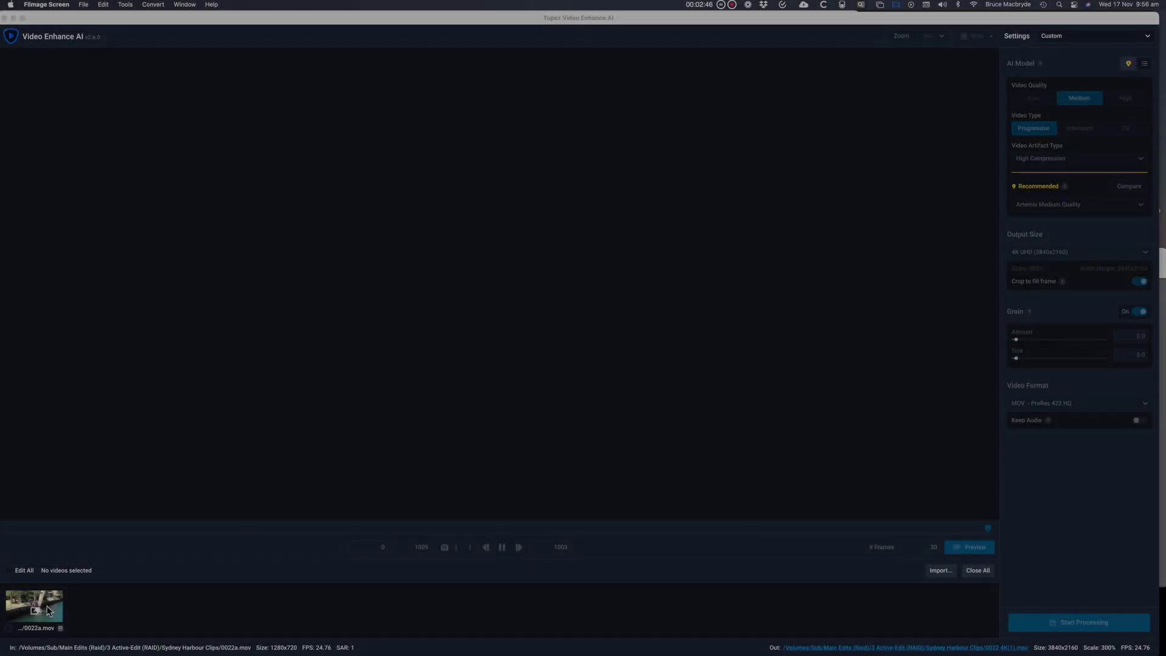
Show the 0022a.mov clip in the preview.
left_click(47, 603)
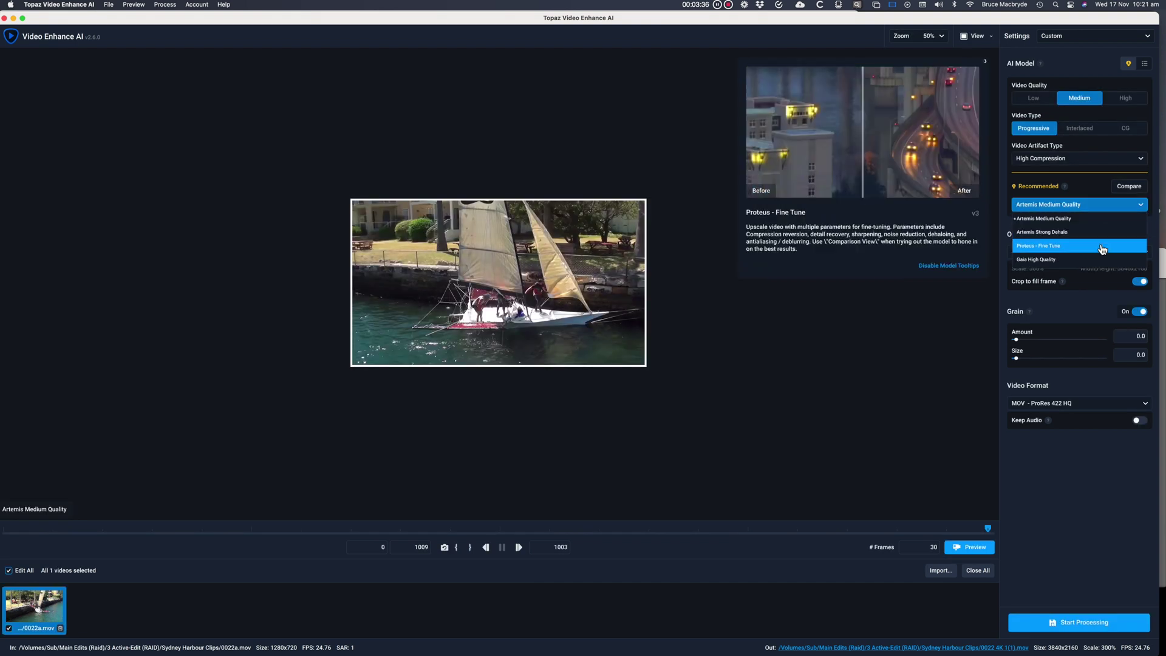
Switch the model to Proteus - Fine Tune, render the 4K clip, and fit the frame in view.
left_click(1103, 249)
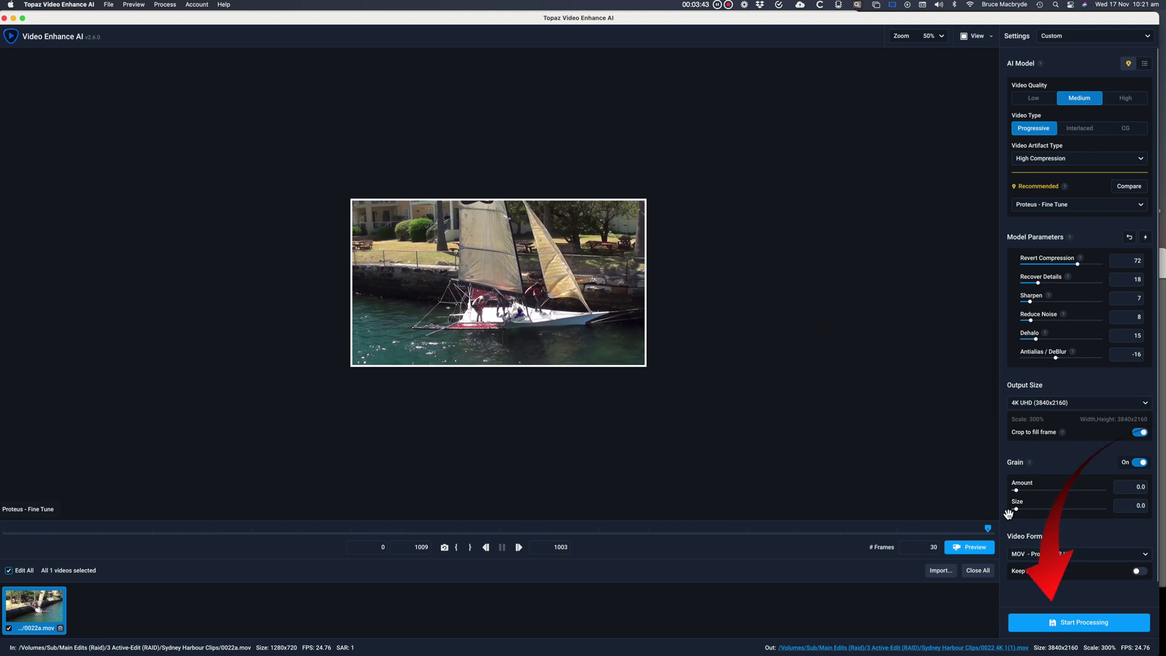
left_click(1089, 623)
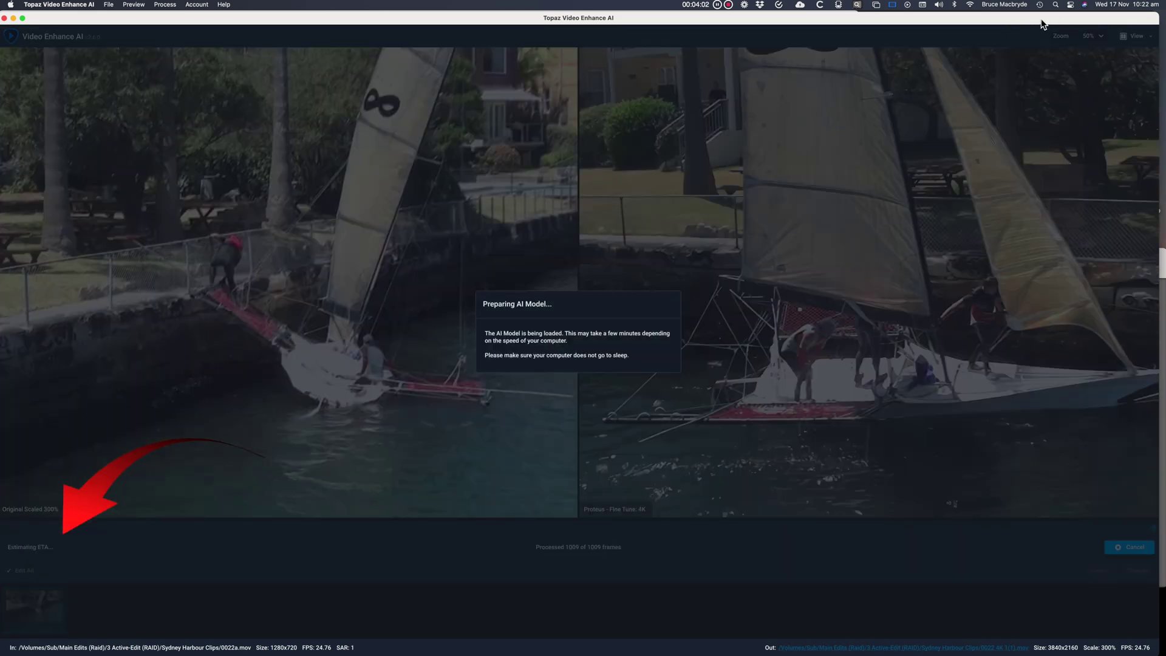
left_click(1093, 36)
left_click(1063, 60)
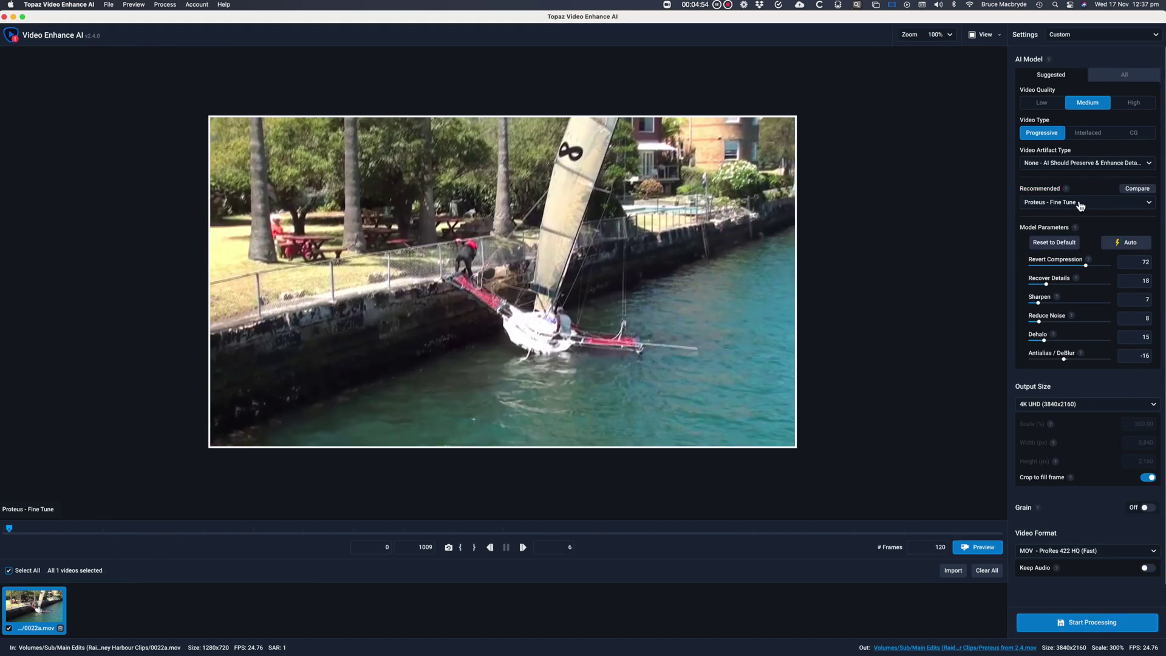
Leave Proteus - Fine Tune as the AI model and start the version 2.4 render.
left_click(1152, 205)
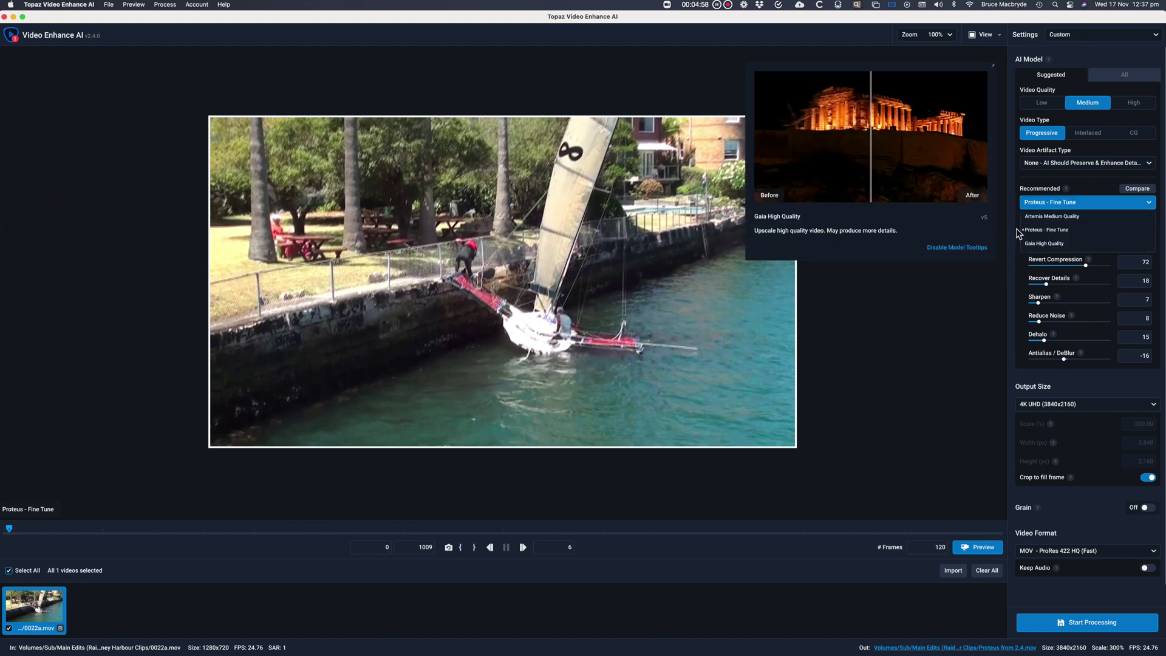
left_click(963, 308)
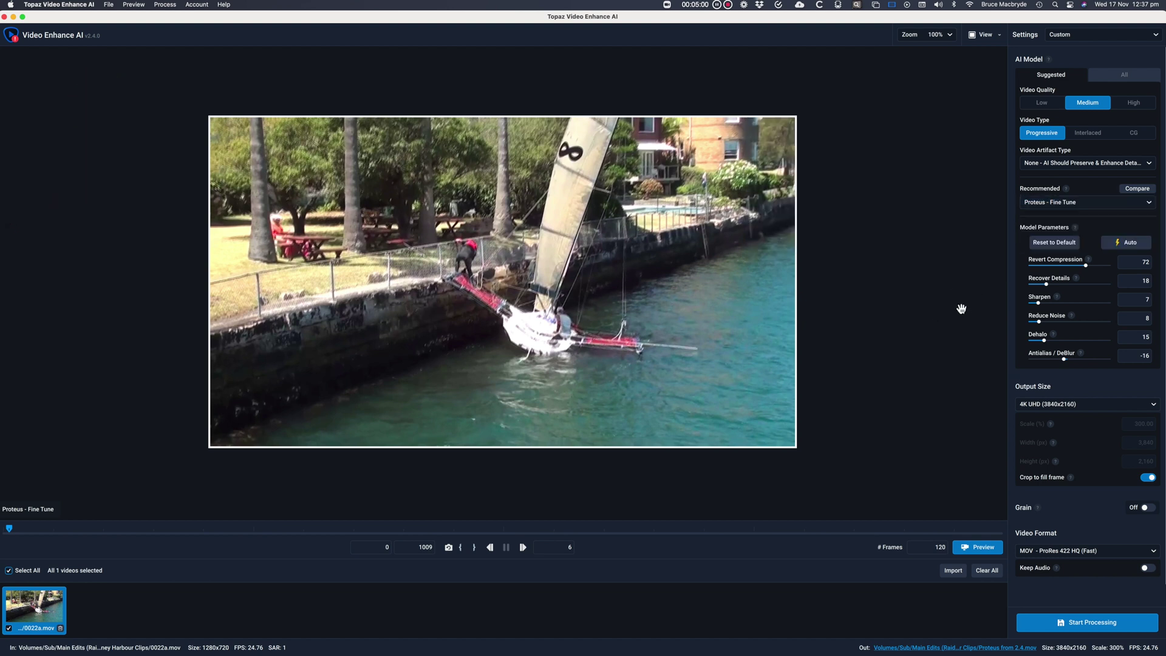
left_click(1088, 624)
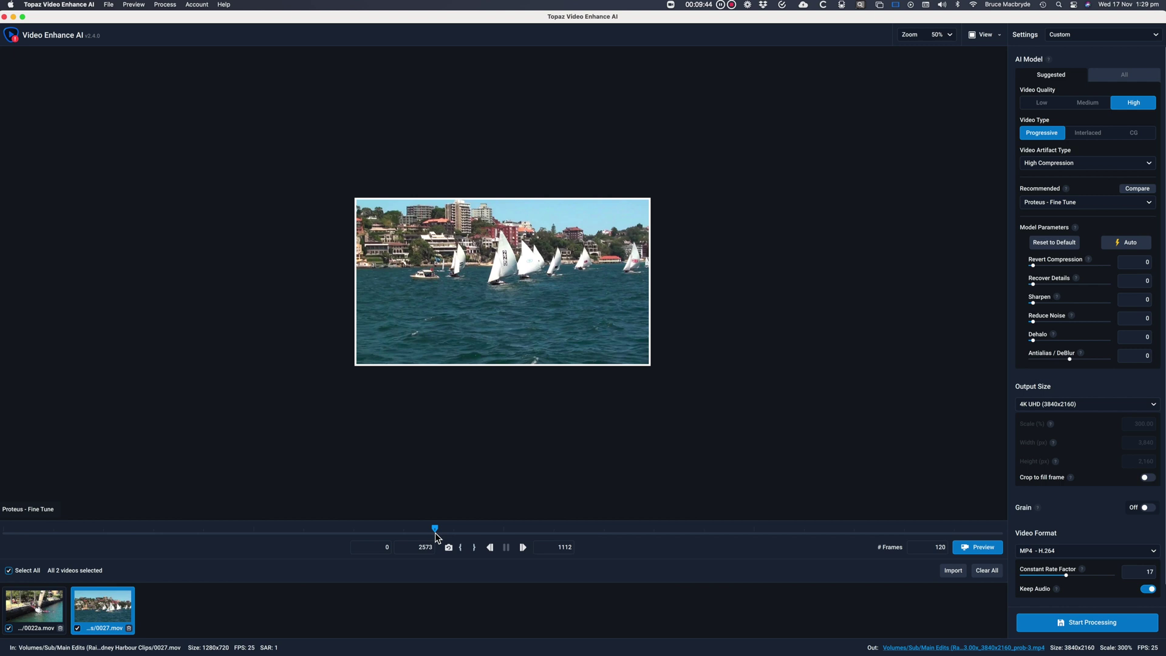
Jump to frame 2197 of 0027.mov and set video quality to Medium.
left_click(612, 533)
left_click(854, 532)
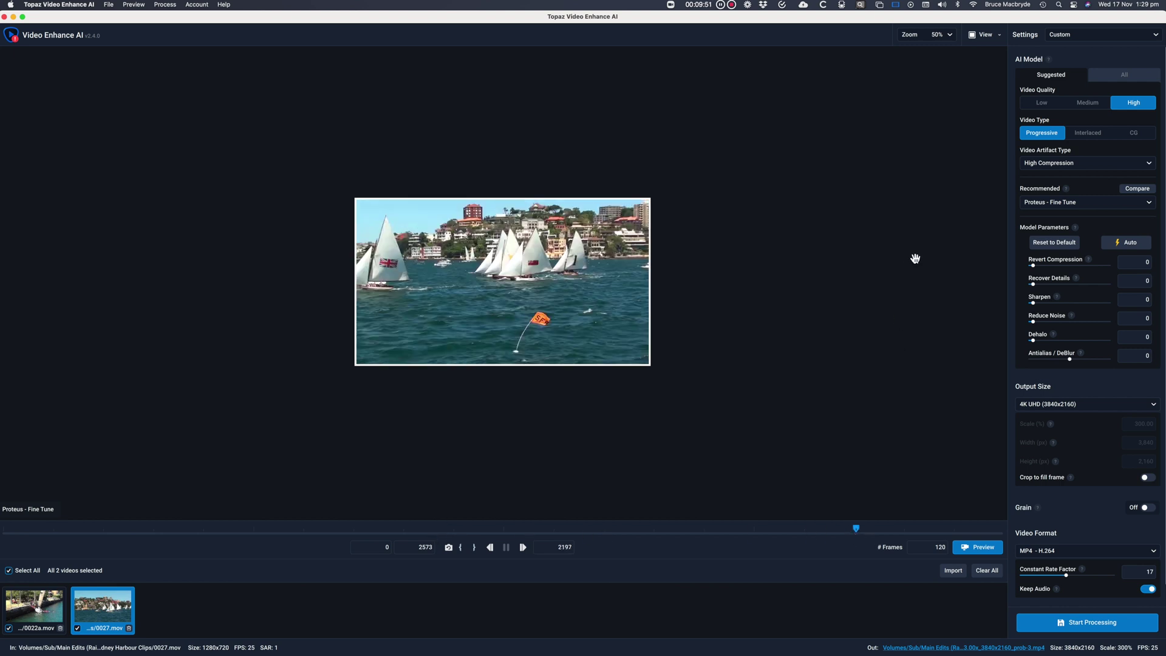
left_click(1088, 102)
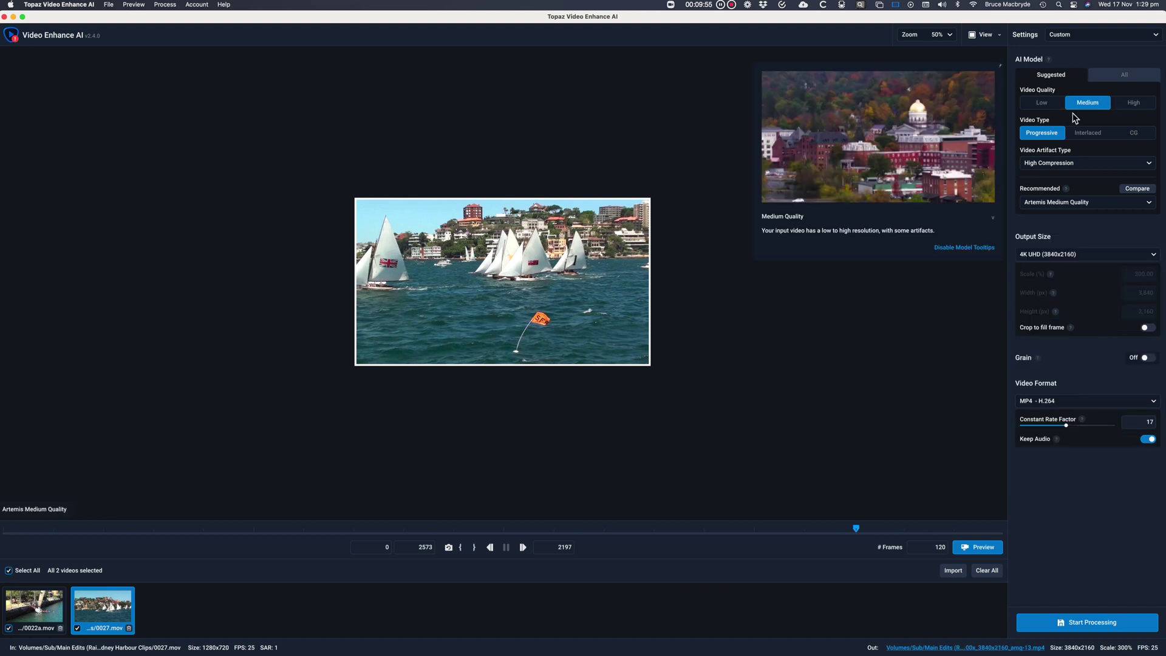
left_click(1145, 164)
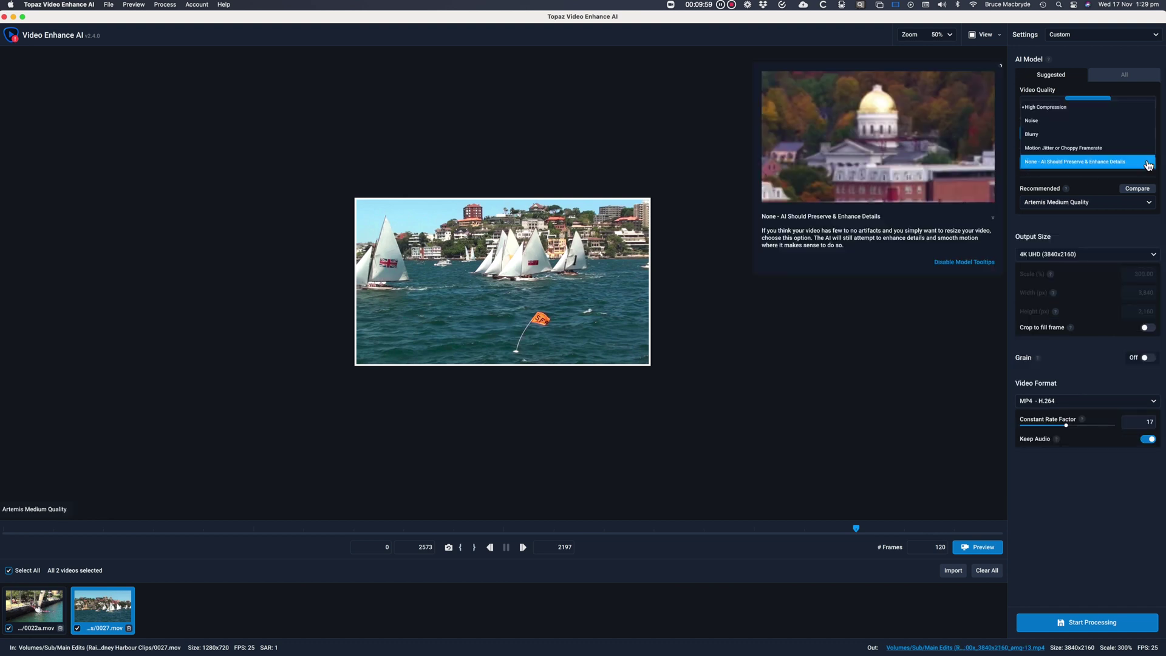
Set artifact type to Motion Jitter, output MOV ProRes 422 HQ (Fast), and start the 4K render.
left_click(1064, 147)
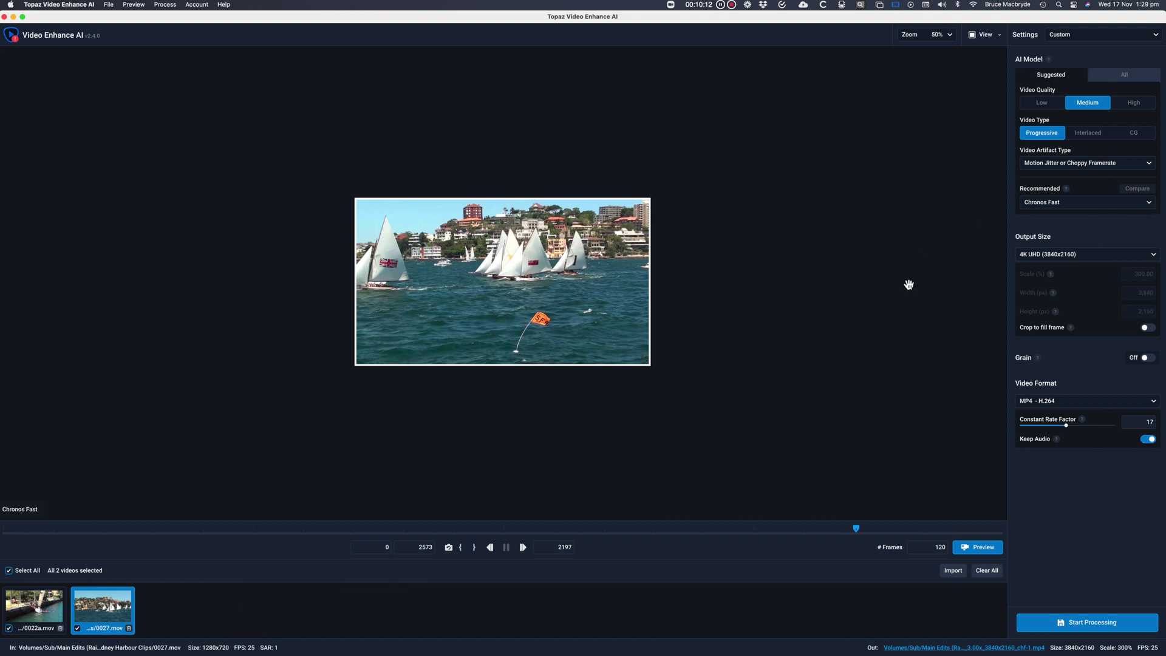
left_click(1134, 401)
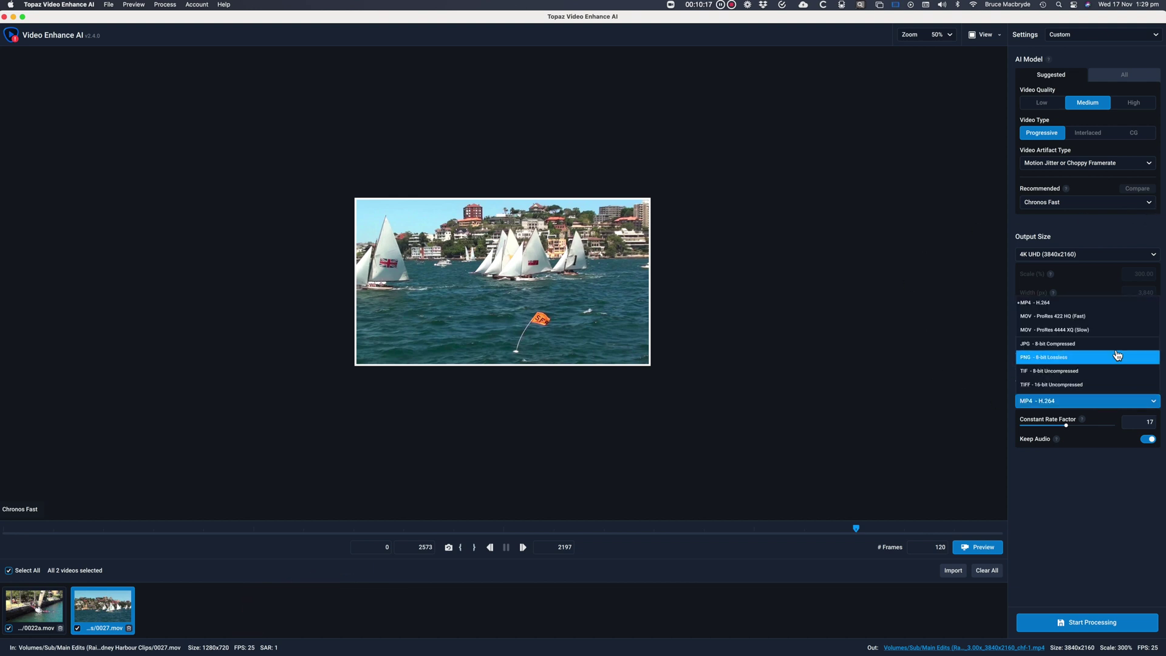
left_click(1111, 317)
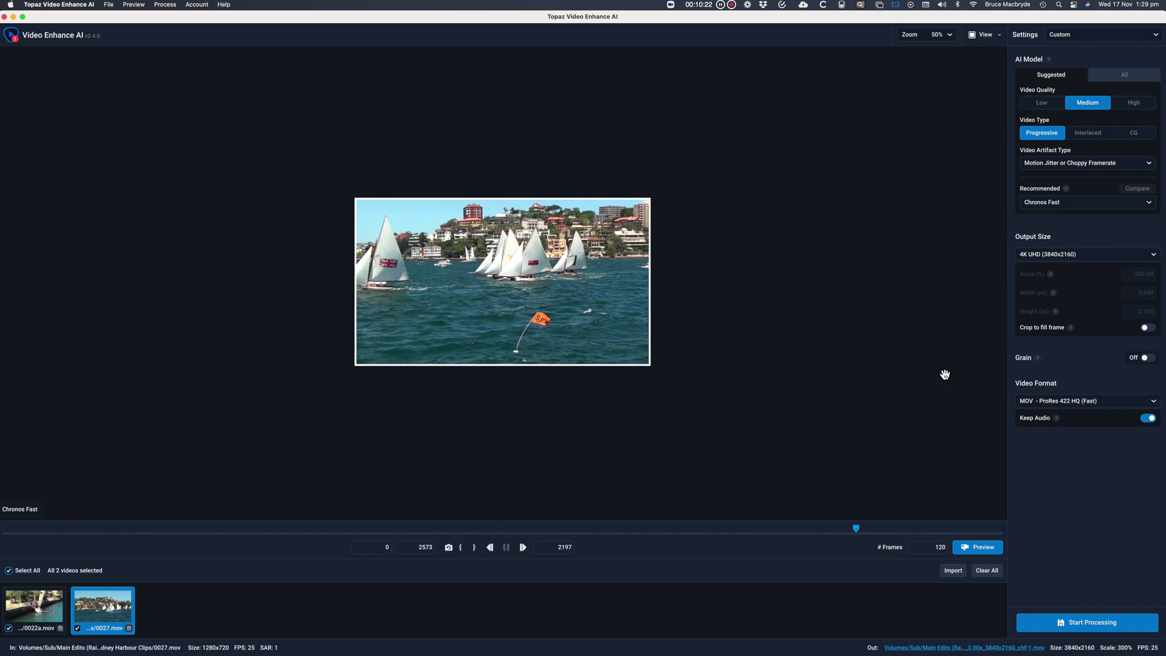
left_click(1074, 624)
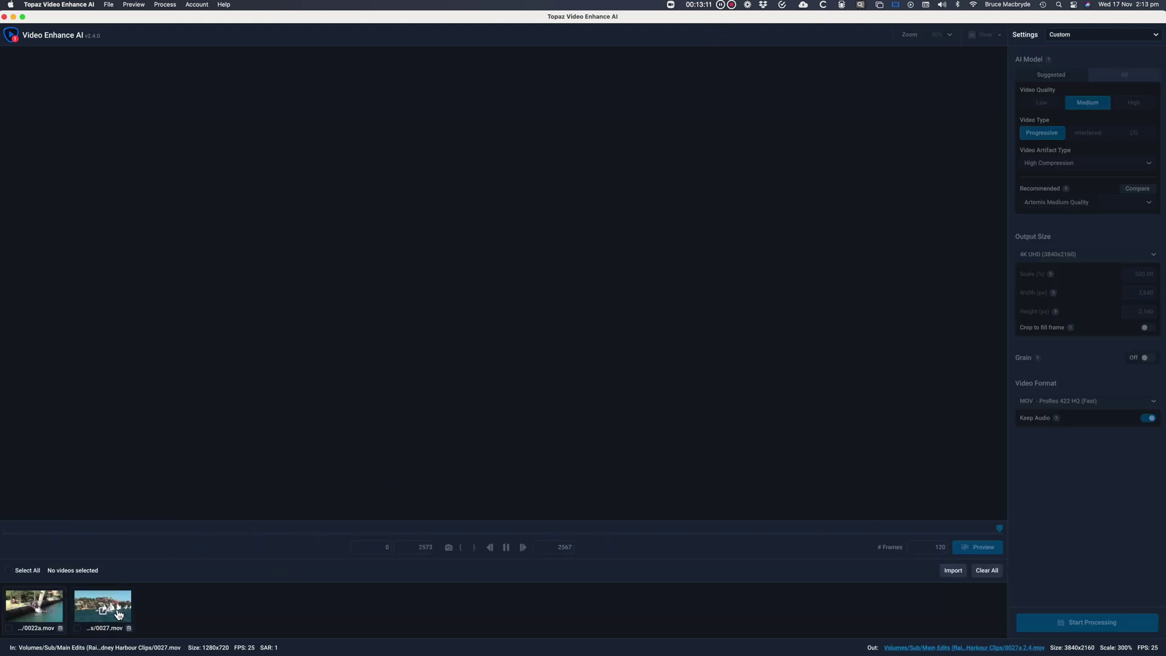
Select the 0027.mov clip and switch to Finder to locate the output.
mouse_move(117, 612)
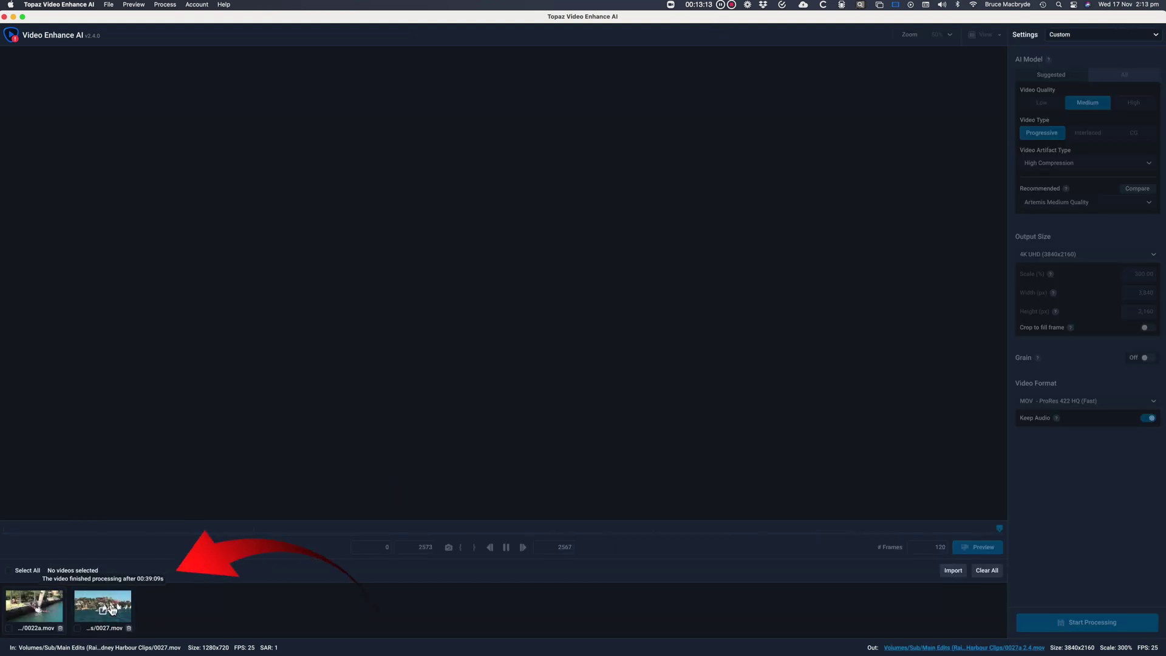
left_click(111, 610)
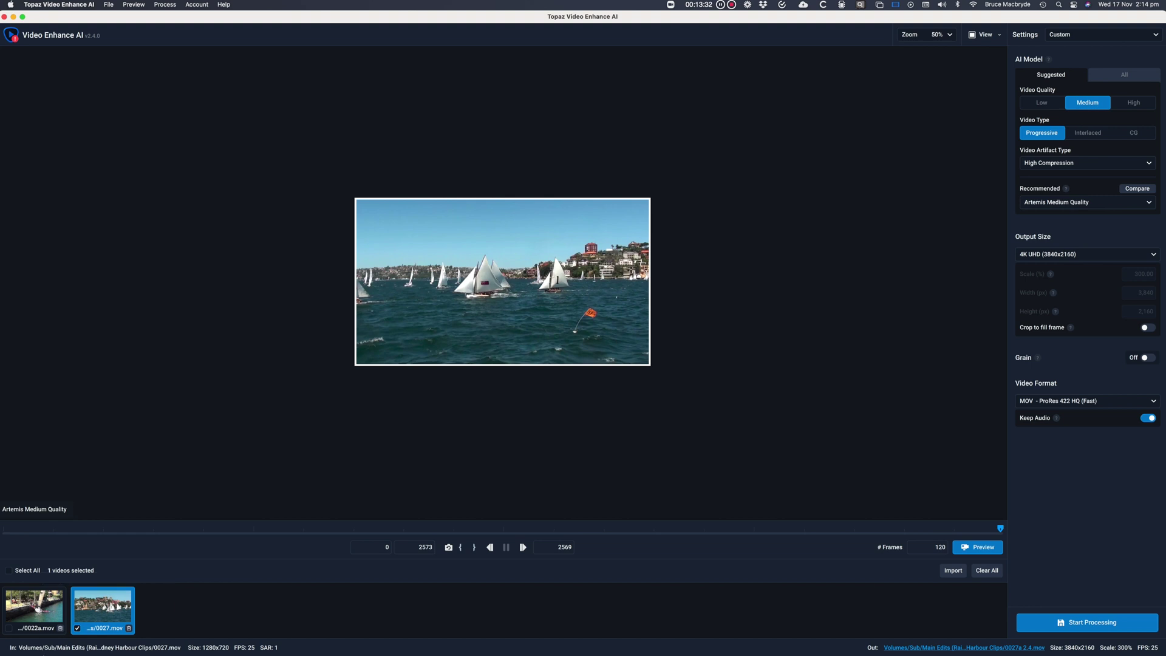
left_click(35, 637)
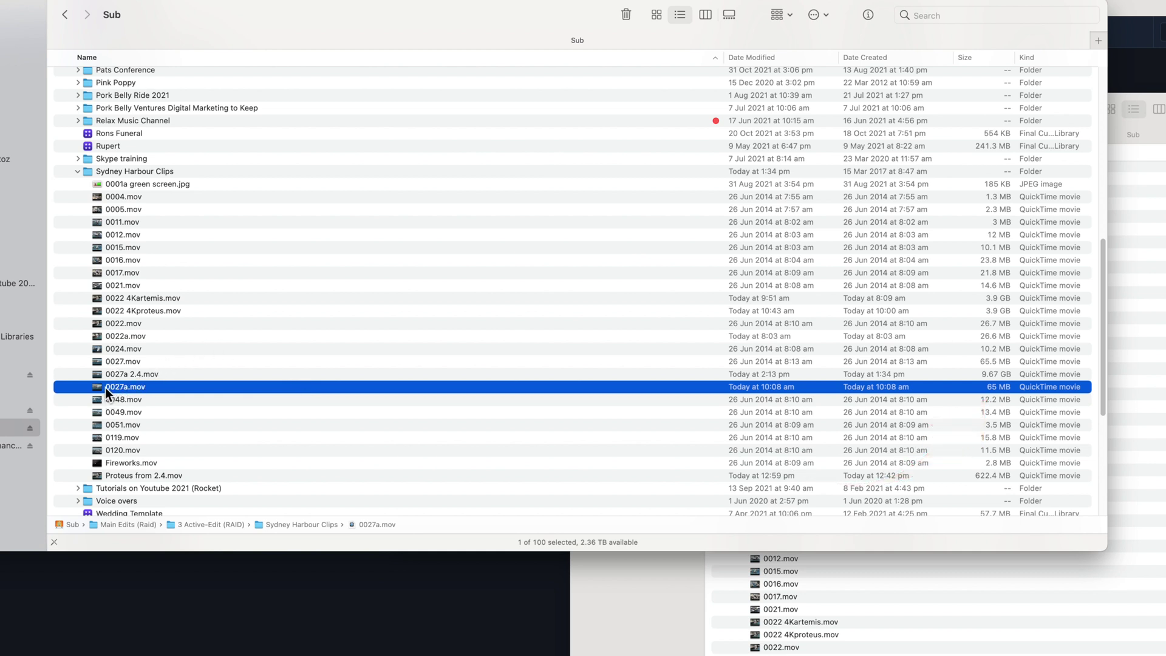
Quick Look the 0027a 2.4.mov output, then the original 0027a.mov, to compare them.
left_click(1010, 375)
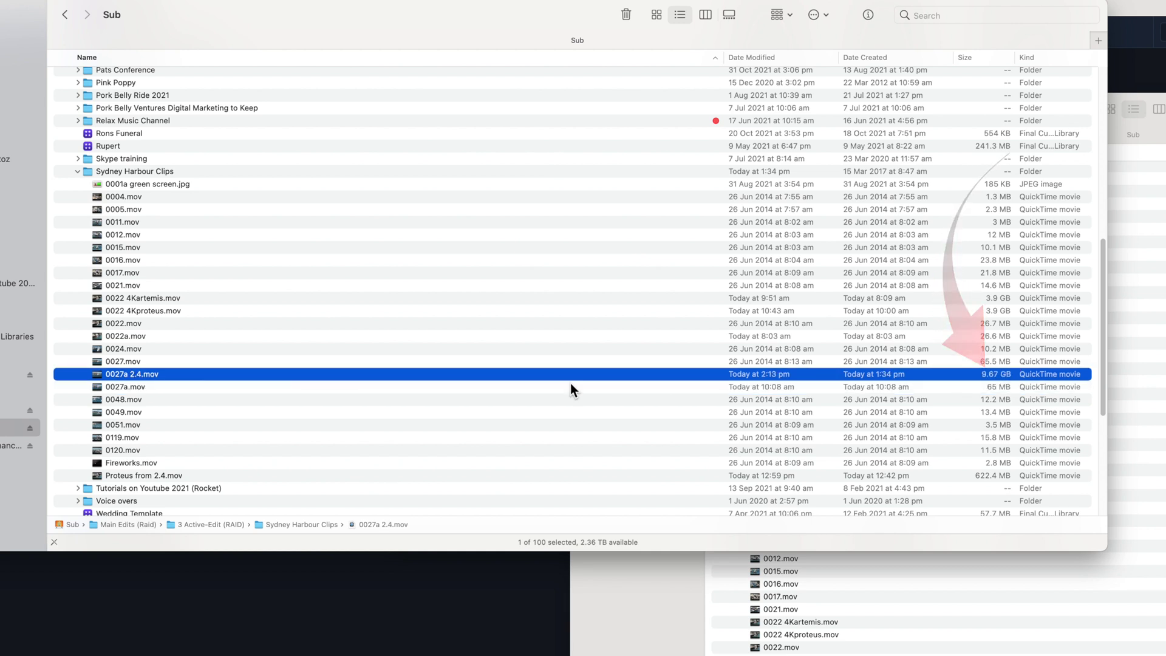
key("space")
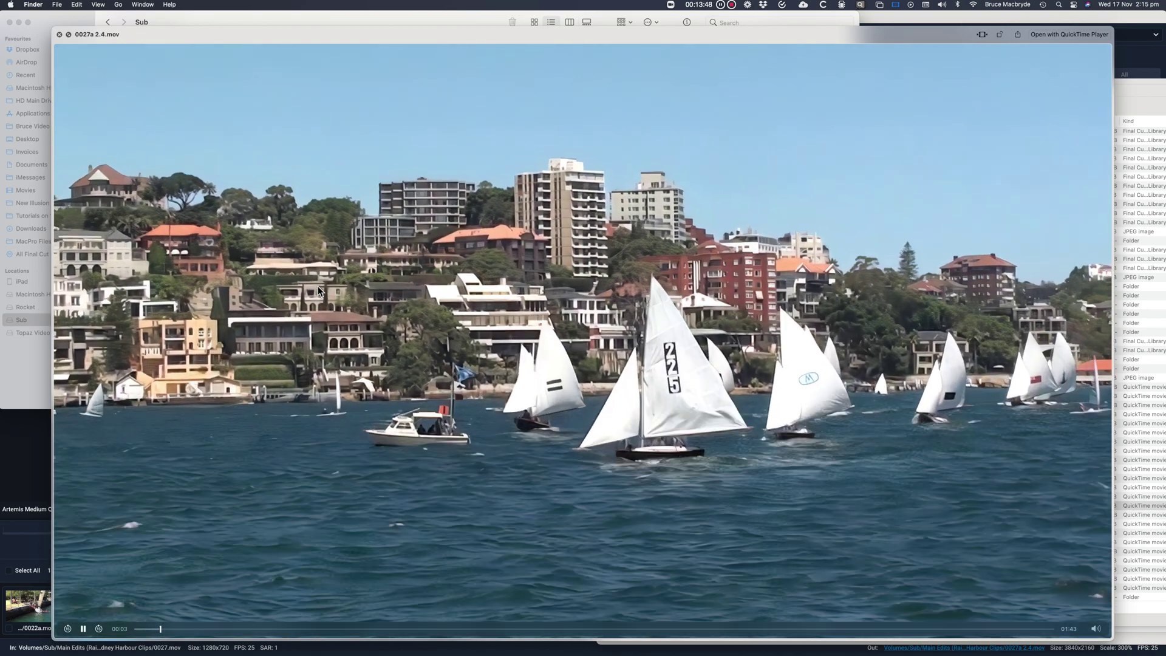
key("space")
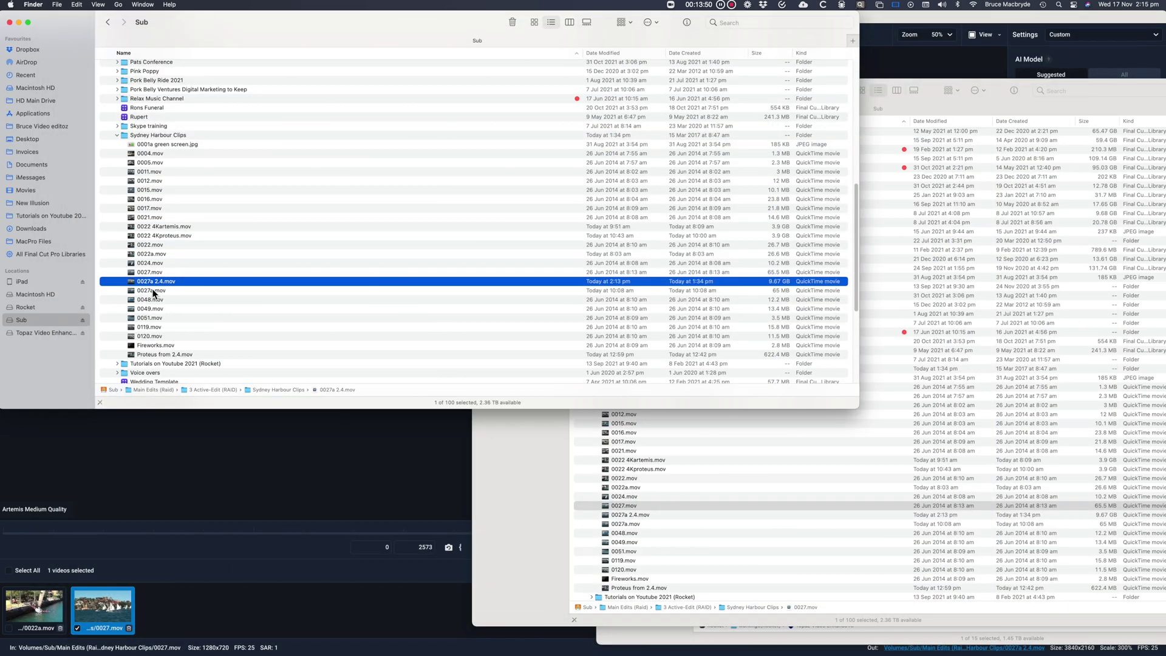
left_click(153, 292)
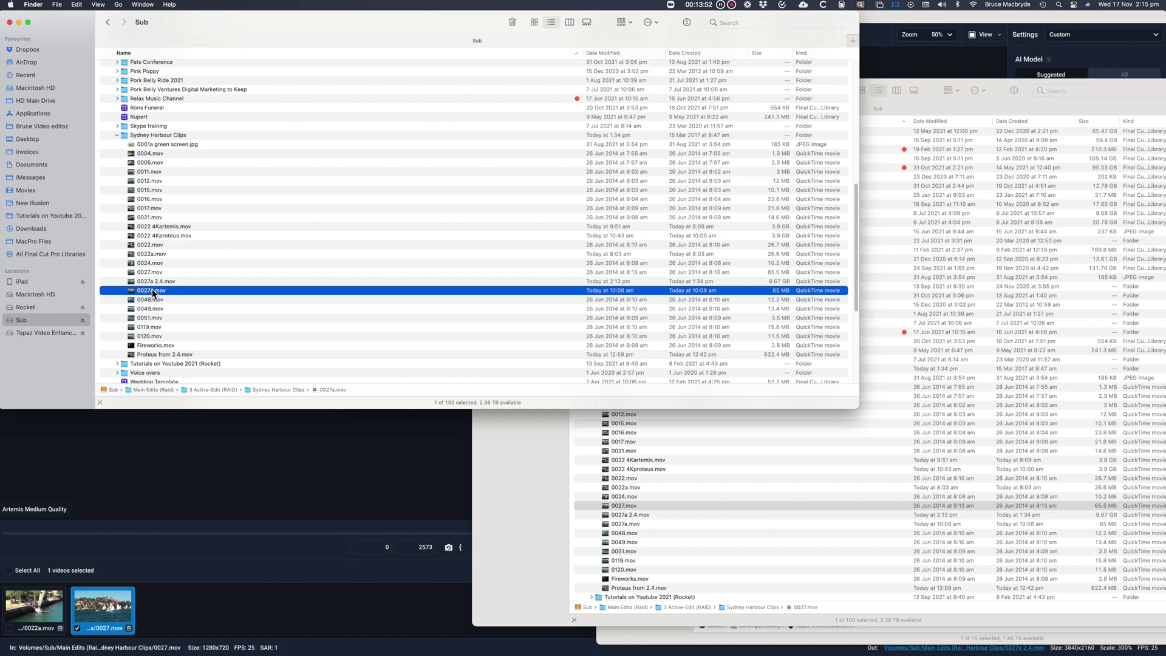
key("space")
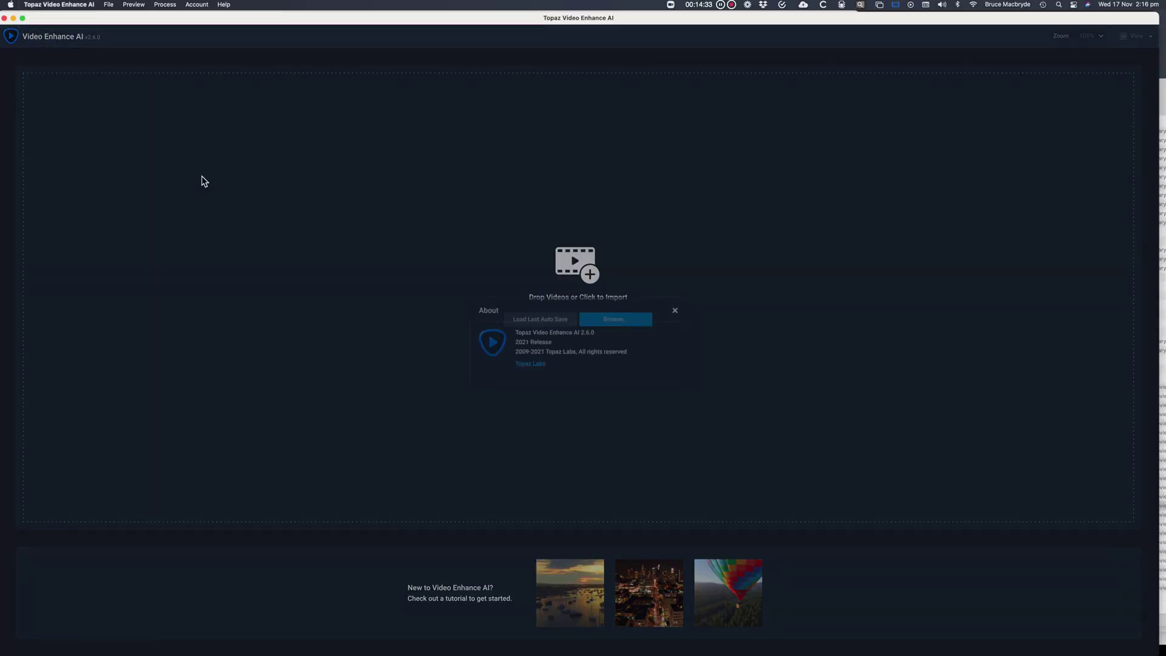
Reload the last auto-saved project and keep Artemis Medium Quality as the AI model.
left_click(675, 312)
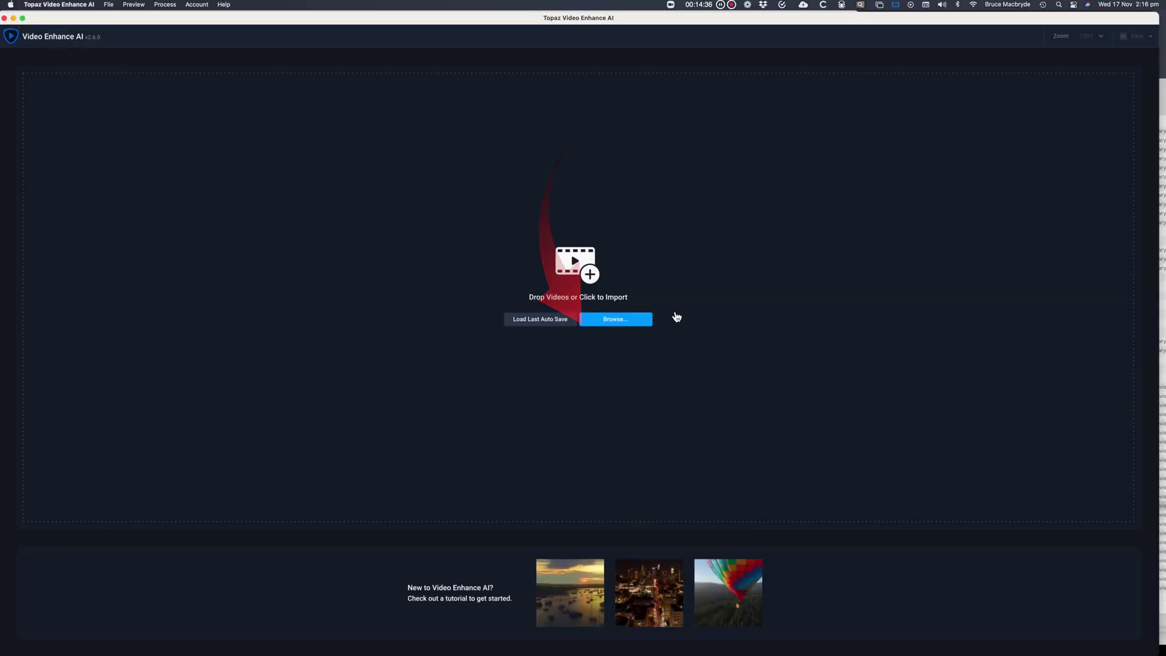
left_click(545, 320)
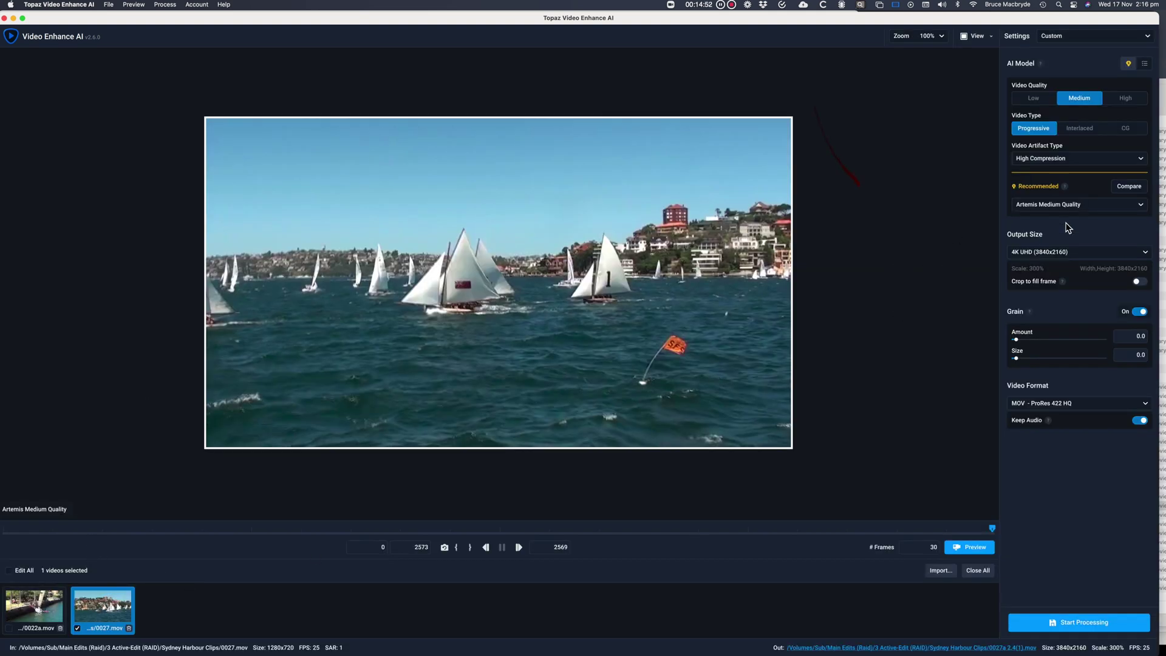
left_click(1072, 205)
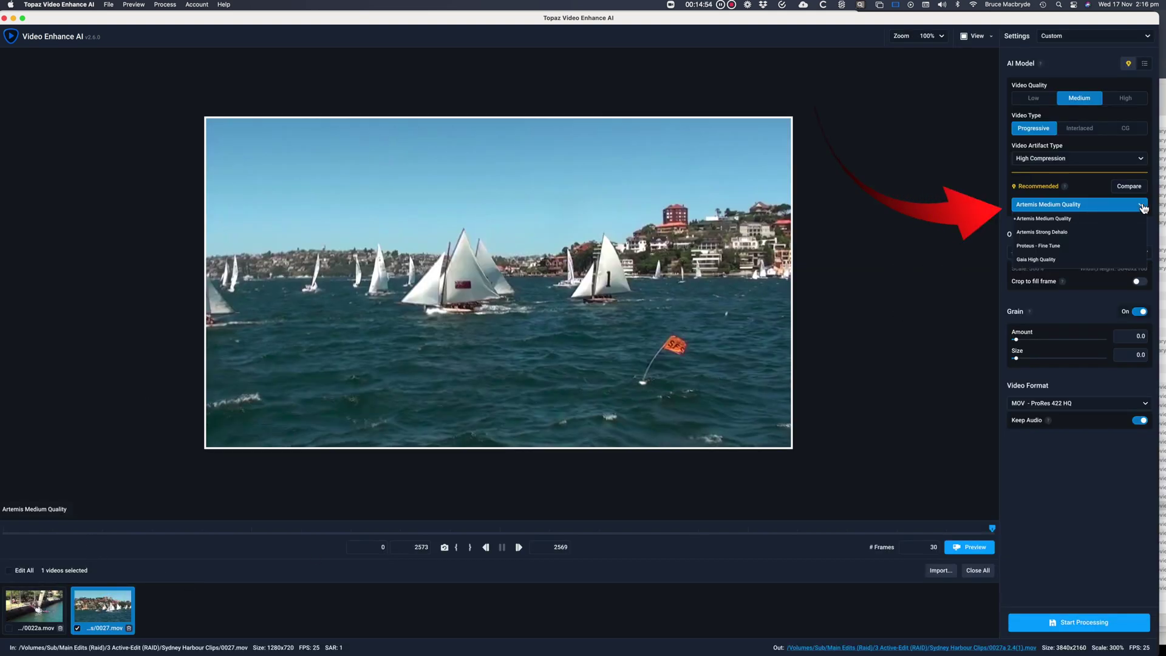
left_click(1072, 209)
Confirm MOV ProRes 422 HQ output at 4K UHD, and zoom the comparison views to fit.
left_click(1143, 403)
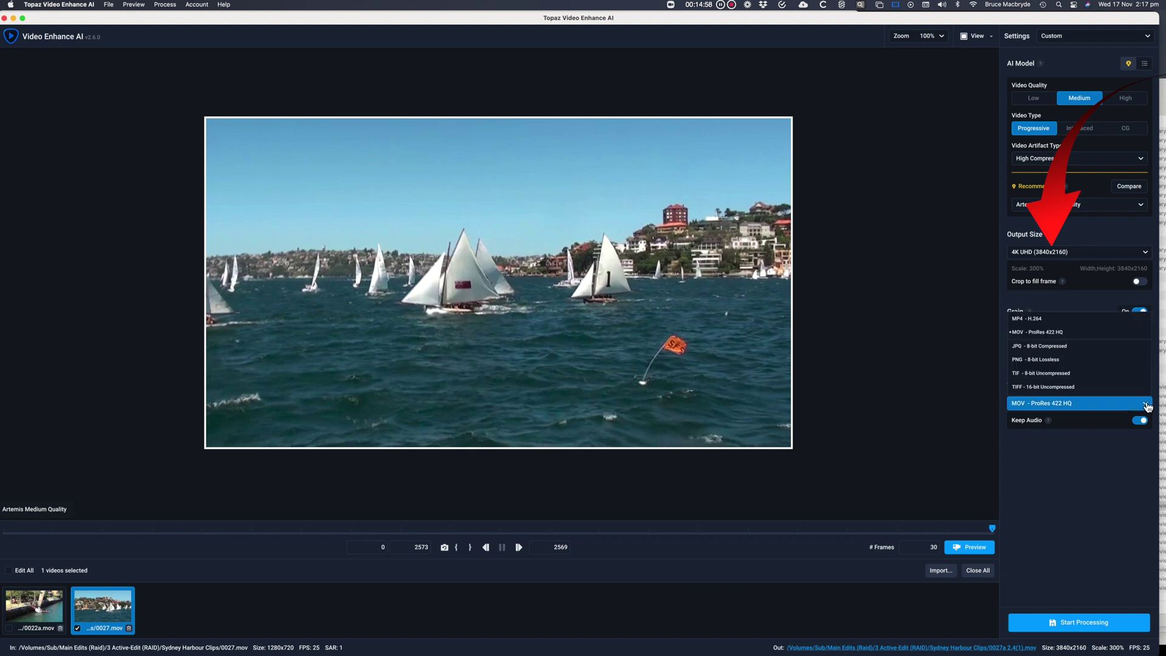
left_click(1142, 404)
left_click(1145, 255)
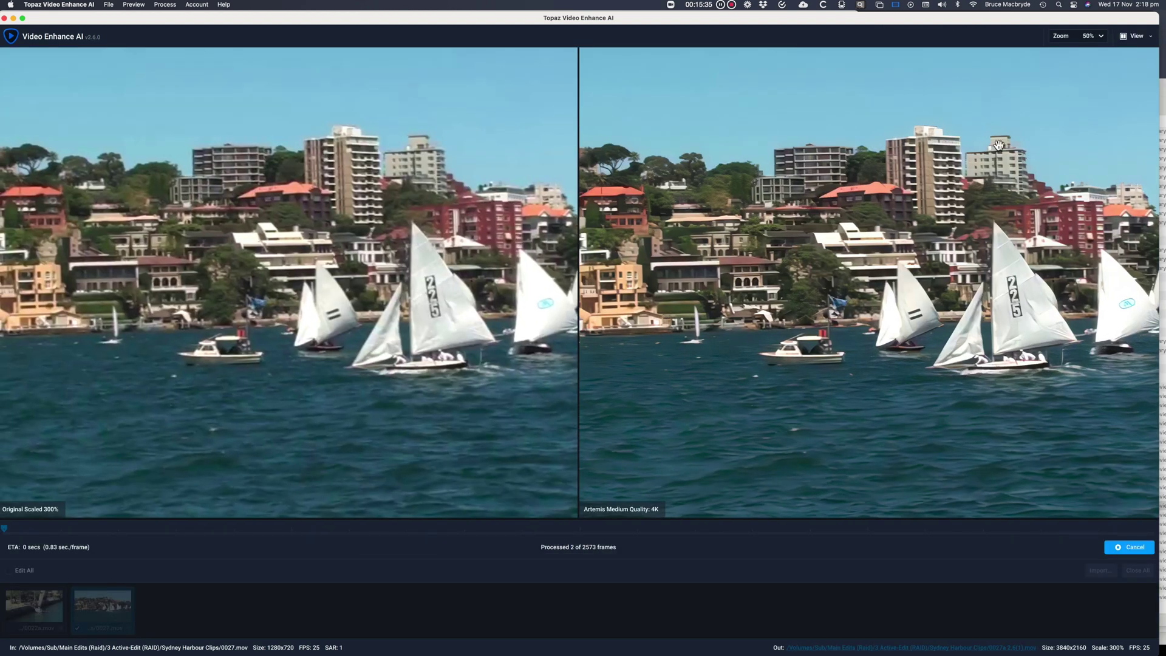
left_click(1094, 36)
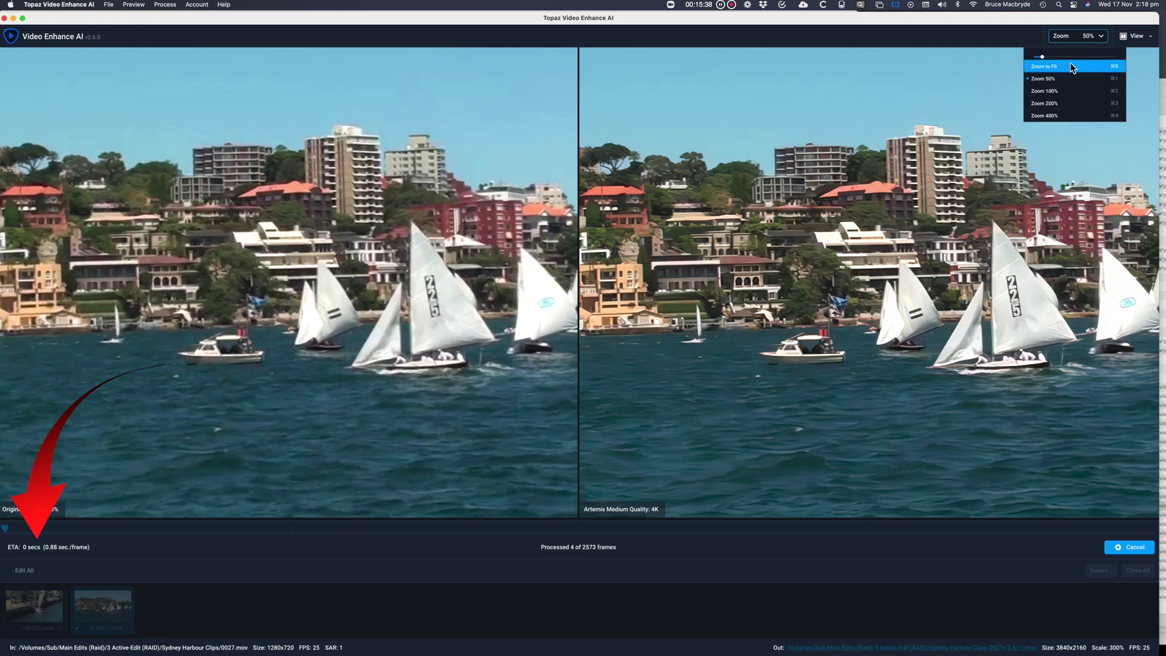
left_click(1070, 63)
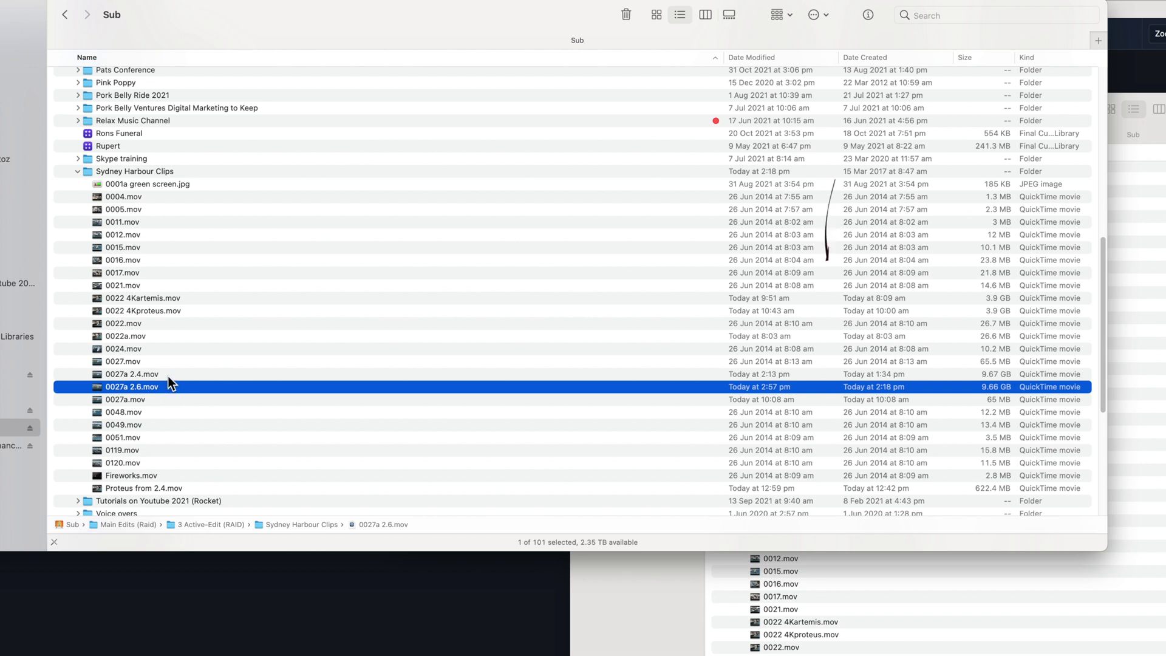
Preview 0027a 2.4.mov in Quick Look, then preview 0027a 2.6.mov.
left_click(169, 374)
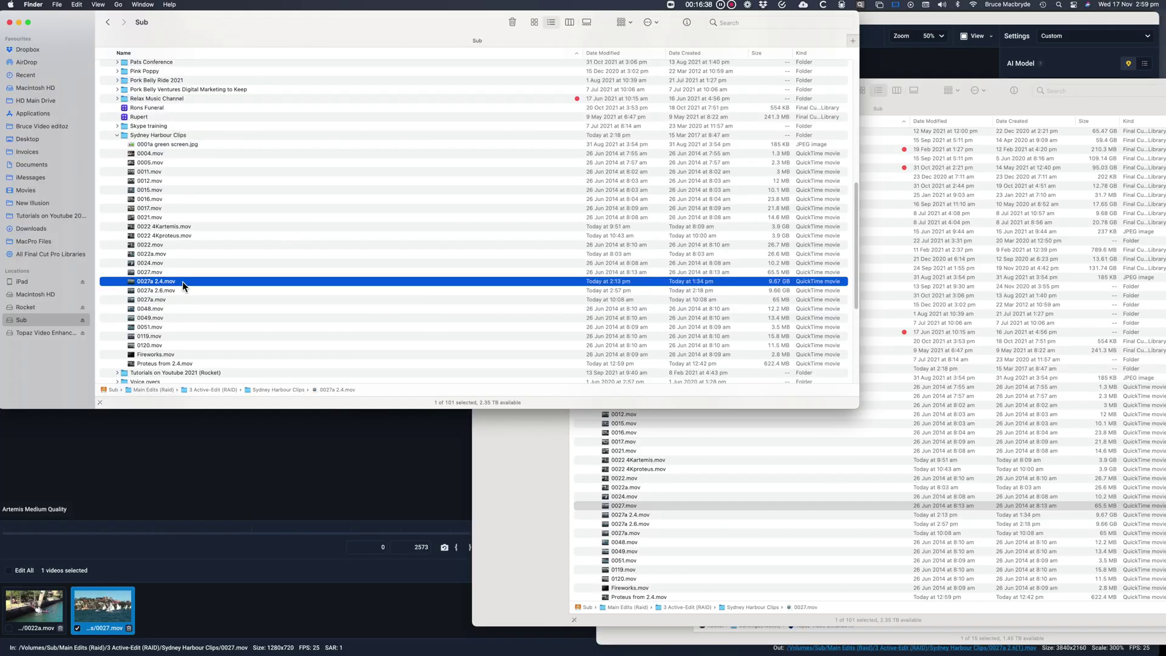
key("space")
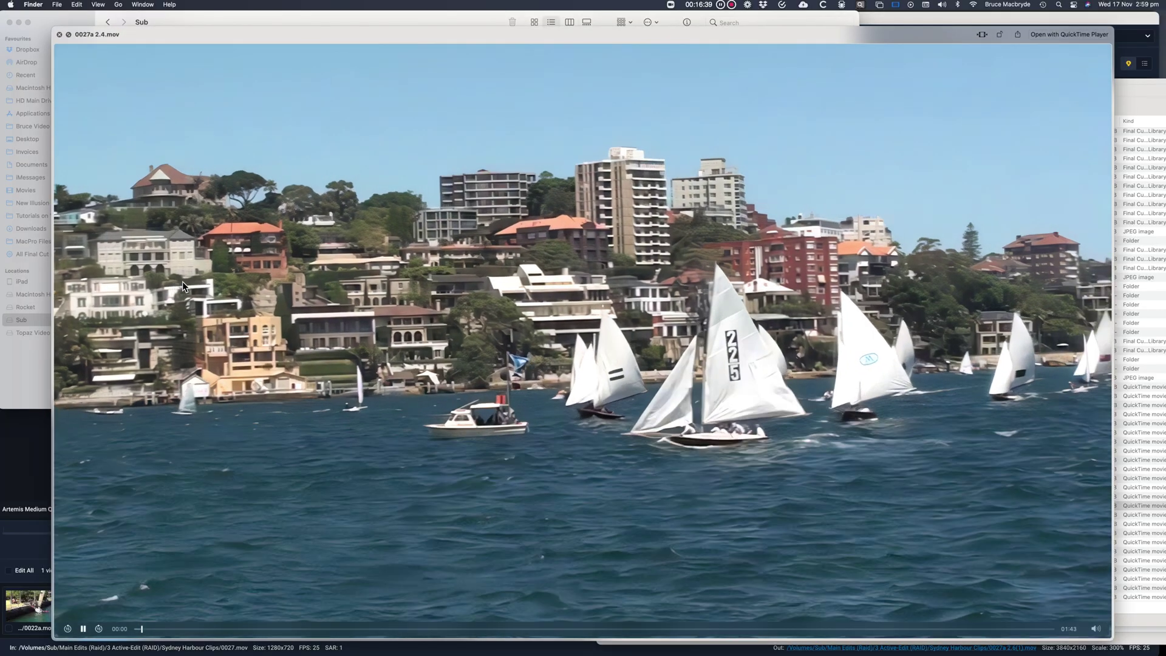
key("space")
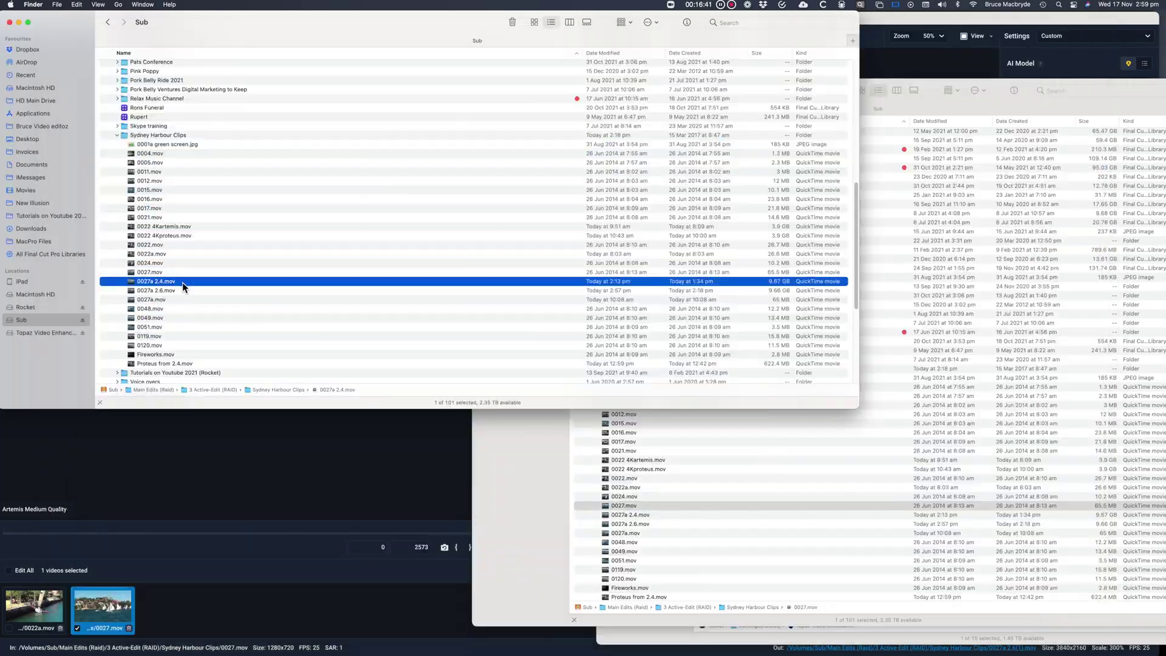
left_click(177, 290)
key("space")
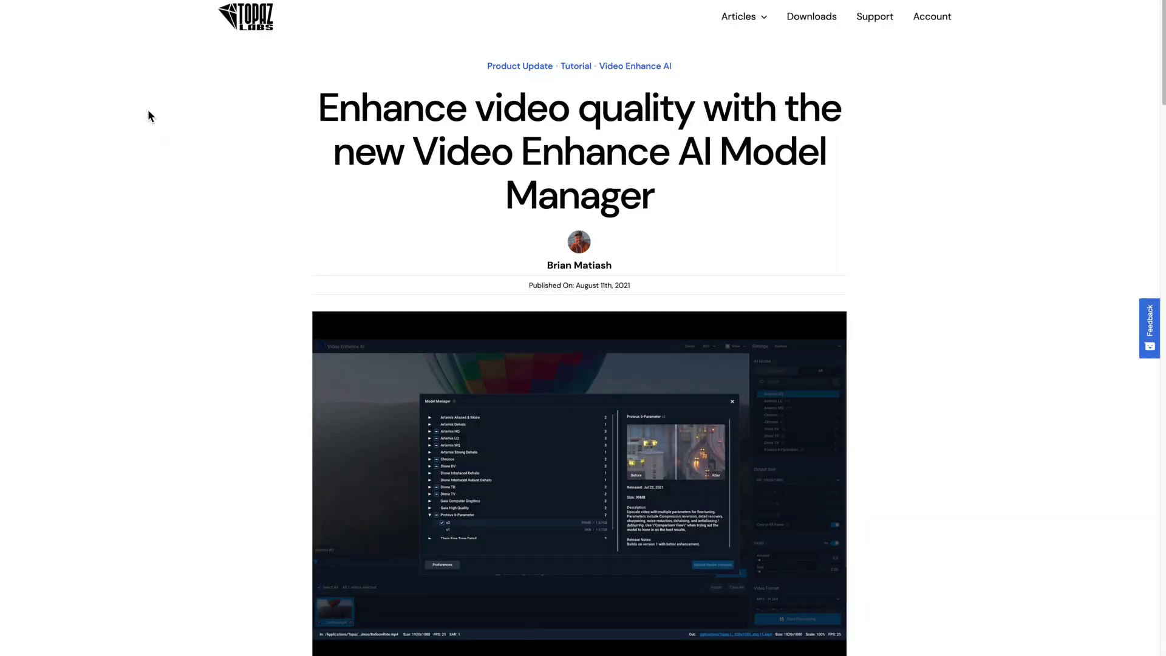
scroll(149, 112, "down", 3)
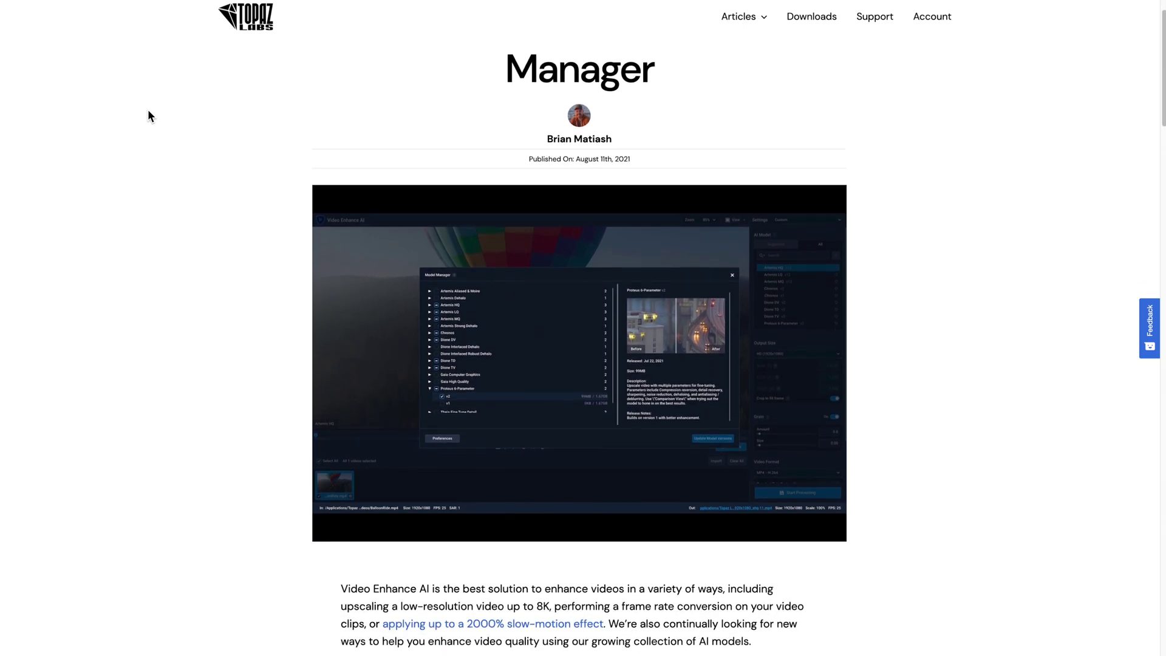
scroll(149, 113, "down", 3)
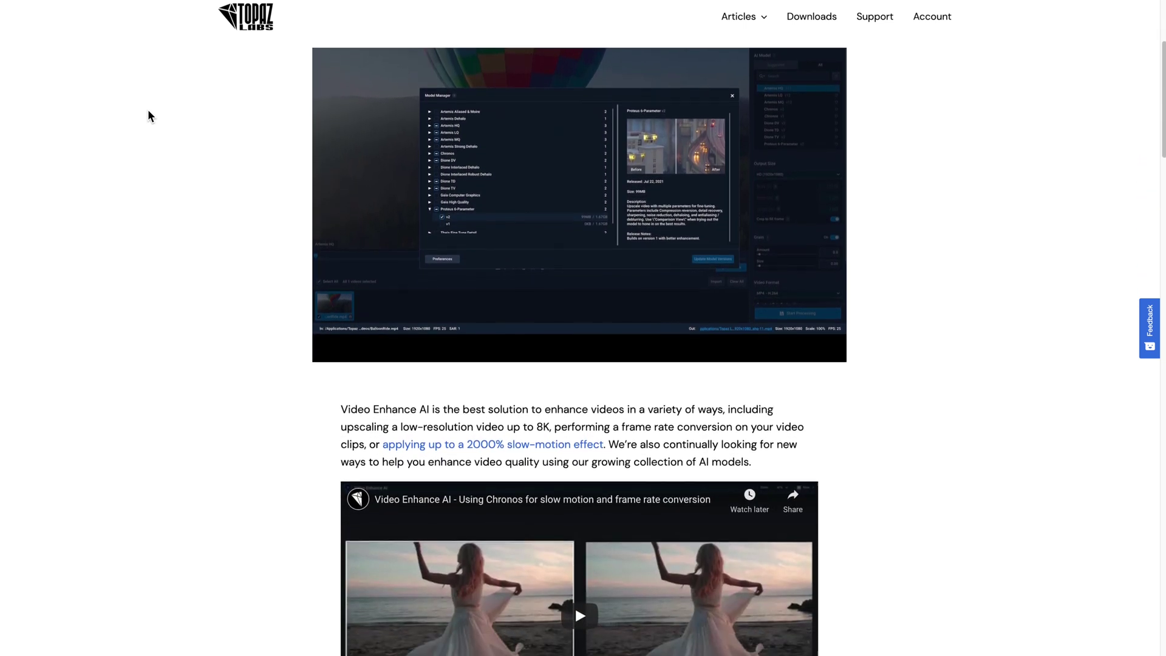